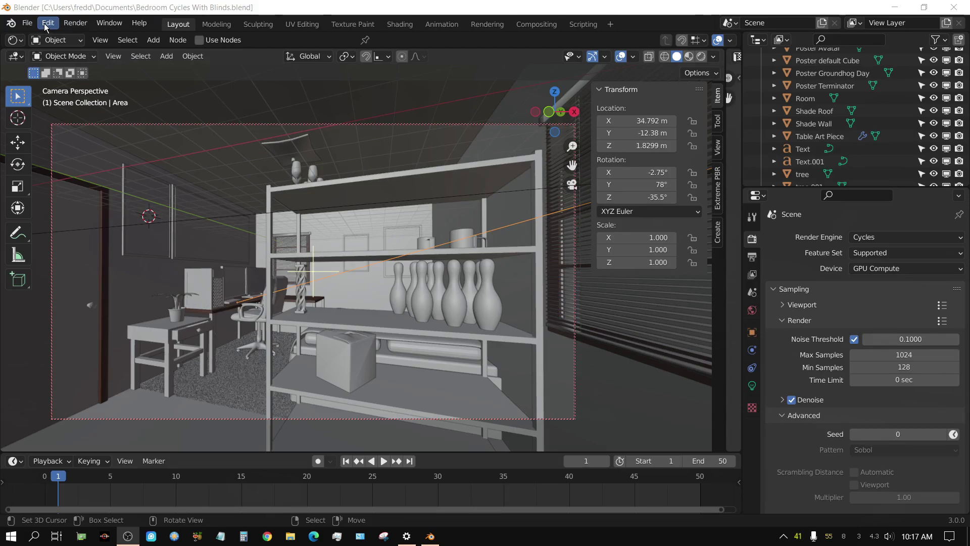
Look over the Blender Preferences window, then close it
{"action": "left_click", "coordinate": [45, 26]}
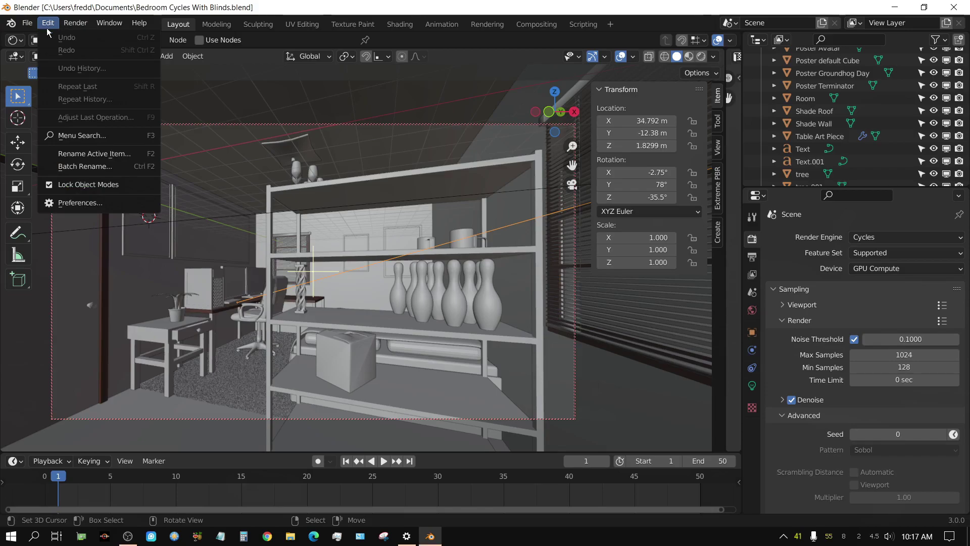
{"action": "left_click", "coordinate": [76, 203]}
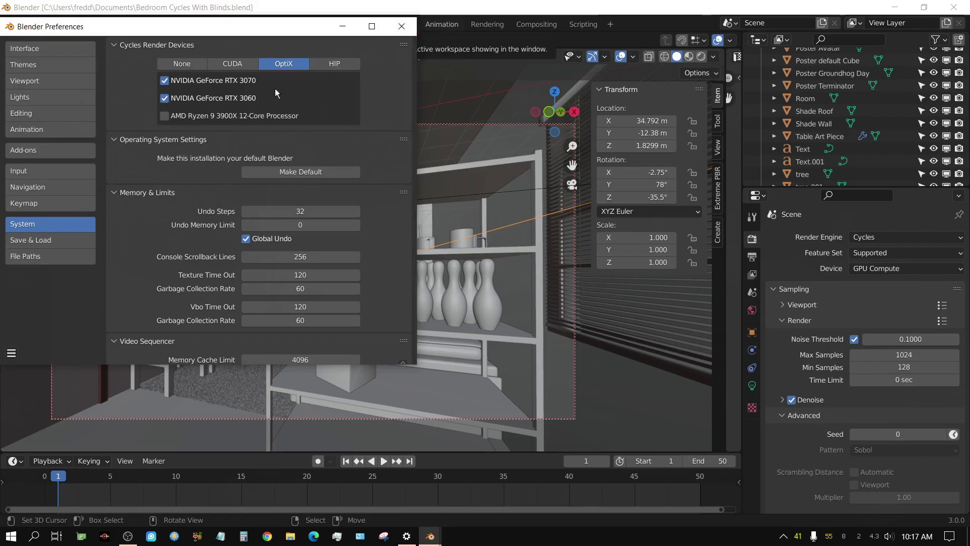
{"action": "left_click", "coordinate": [402, 27]}
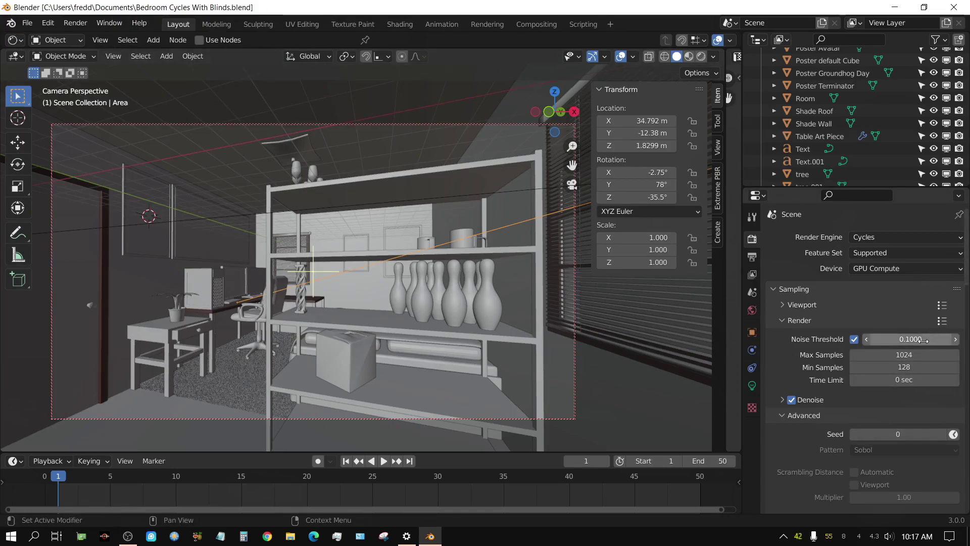
View and dismiss the splash screen, then start a Cycles render of the bedroom scene
{"action": "left_click", "coordinate": [11, 23]}
{"action": "left_click", "coordinate": [48, 38]}
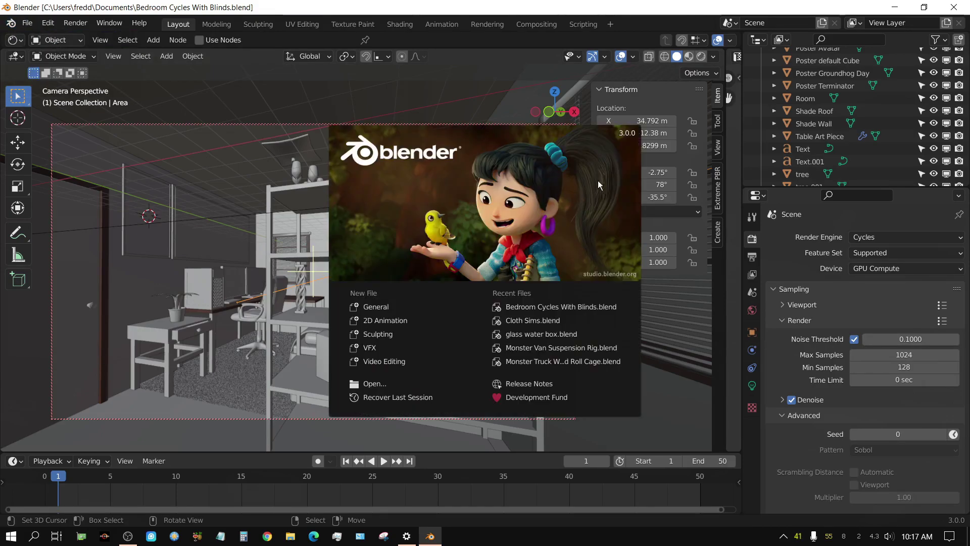
{"action": "left_click", "coordinate": [455, 89]}
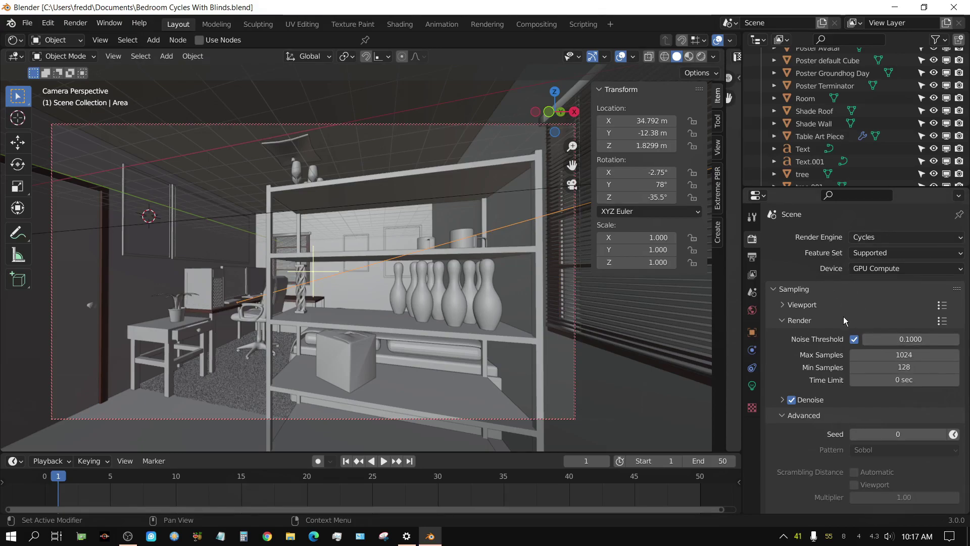
{"action": "left_click", "coordinate": [80, 25]}
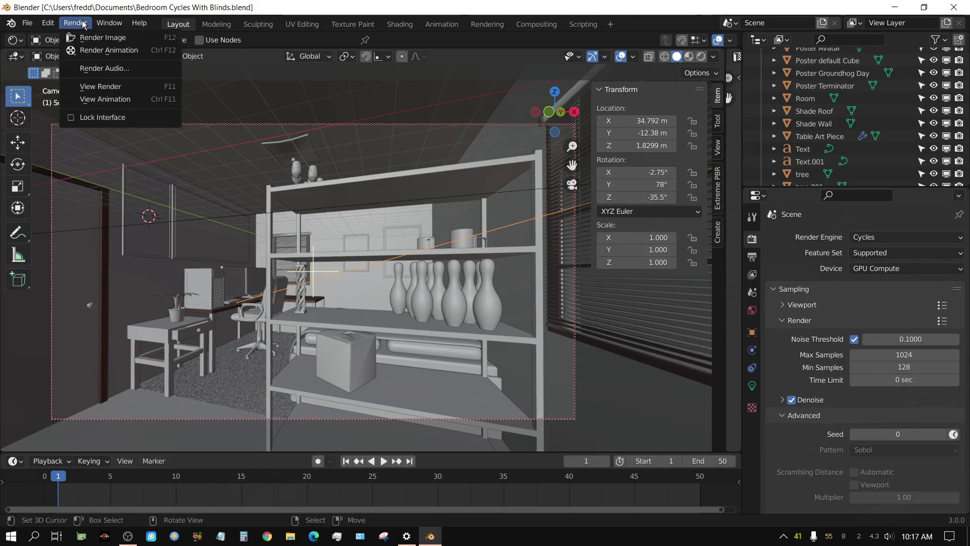
{"action": "left_click", "coordinate": [100, 38]}
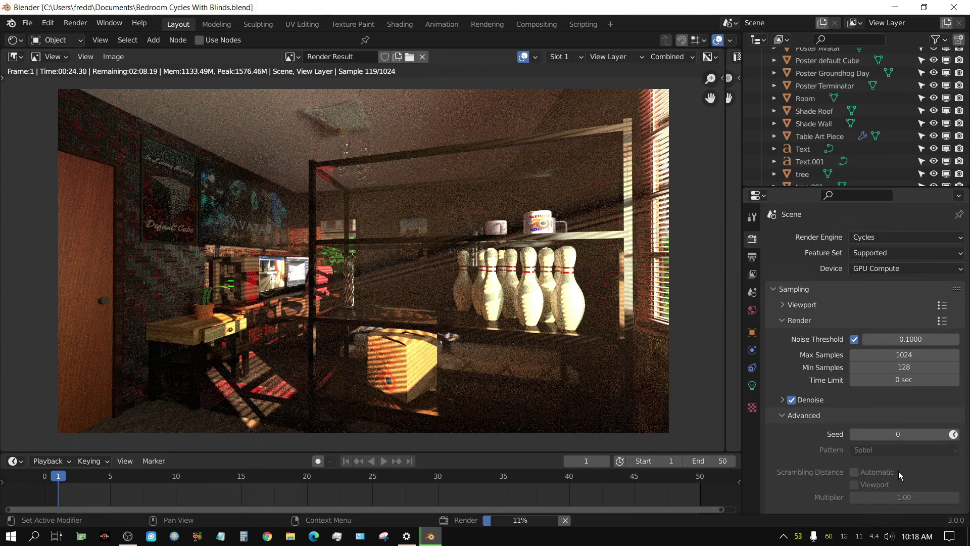
Let the bedroom render finish in Slot 1, taking 00:36.94
{"action": "scroll", "coordinate": [904, 463], "scroll_direction": "down", "scroll_amount": 1}
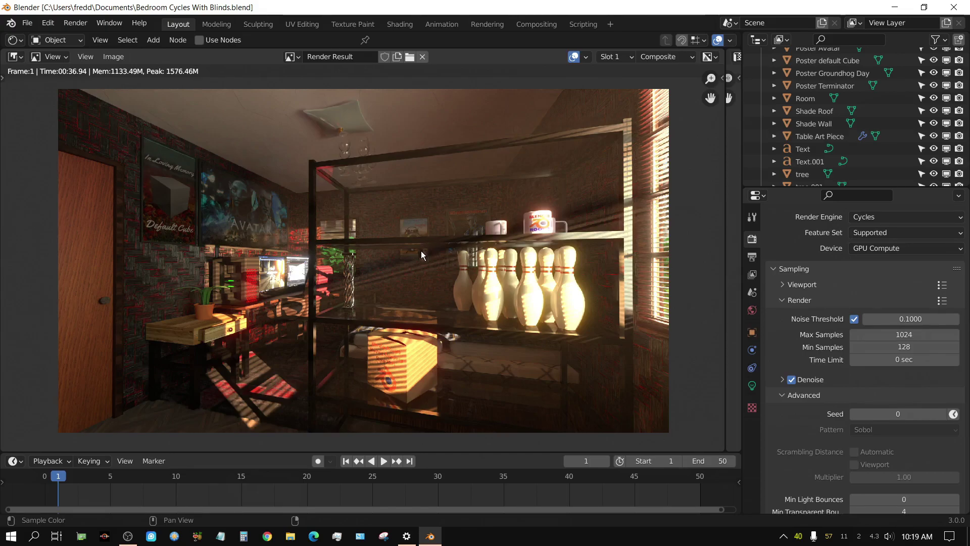
In Preferences > System, disable the NVIDIA GeForce RTX 3060 under OptiX, keeping only the RTX 3070
{"action": "left_click", "coordinate": [49, 24]}
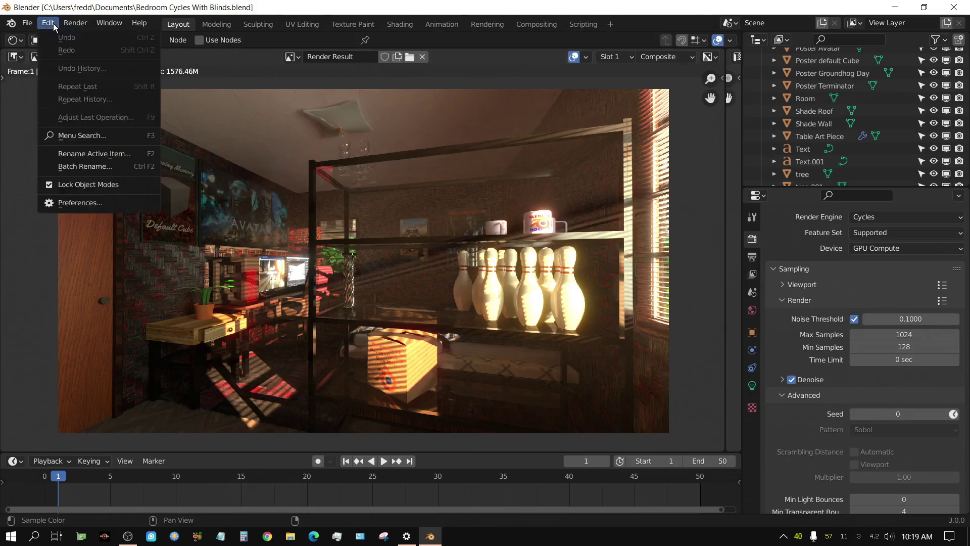
{"action": "left_click", "coordinate": [93, 202]}
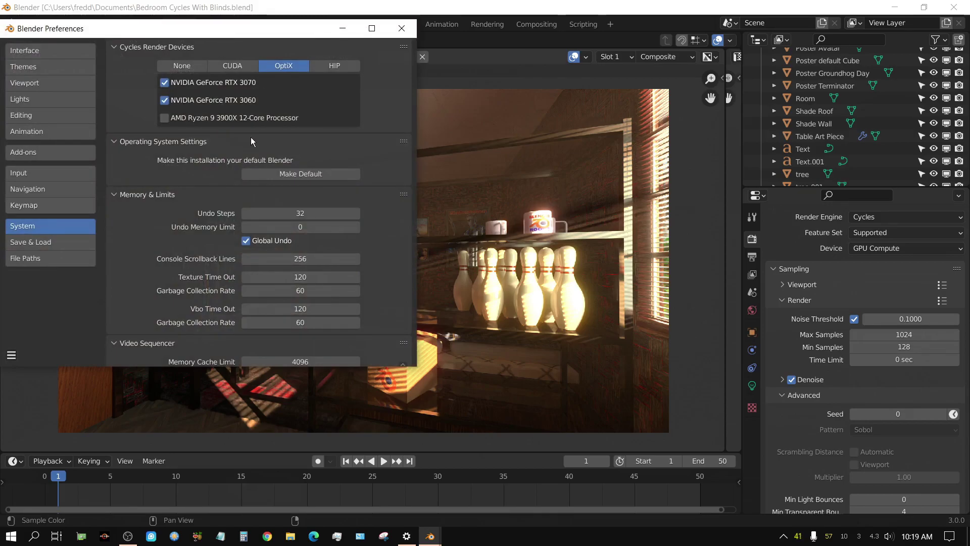
{"action": "left_click", "coordinate": [164, 100]}
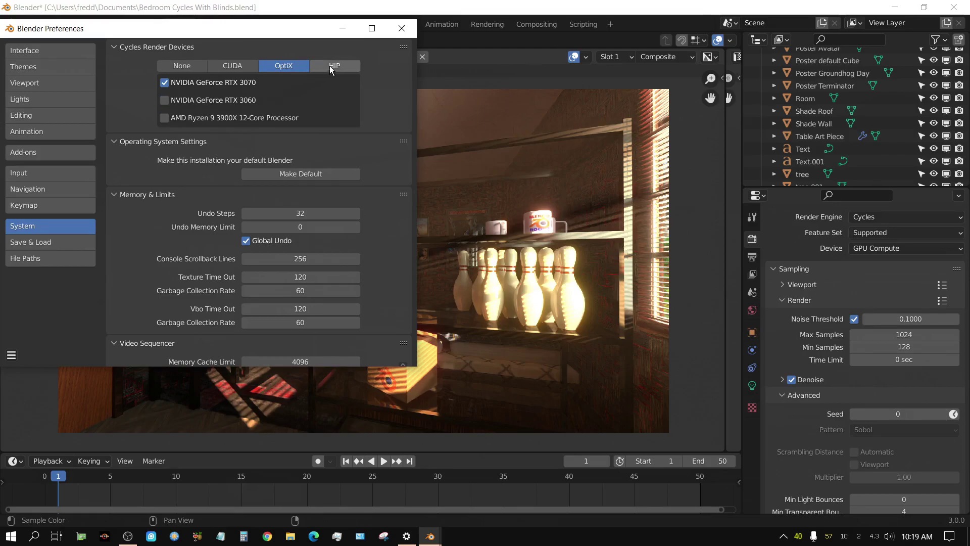
{"action": "left_click", "coordinate": [350, 30]}
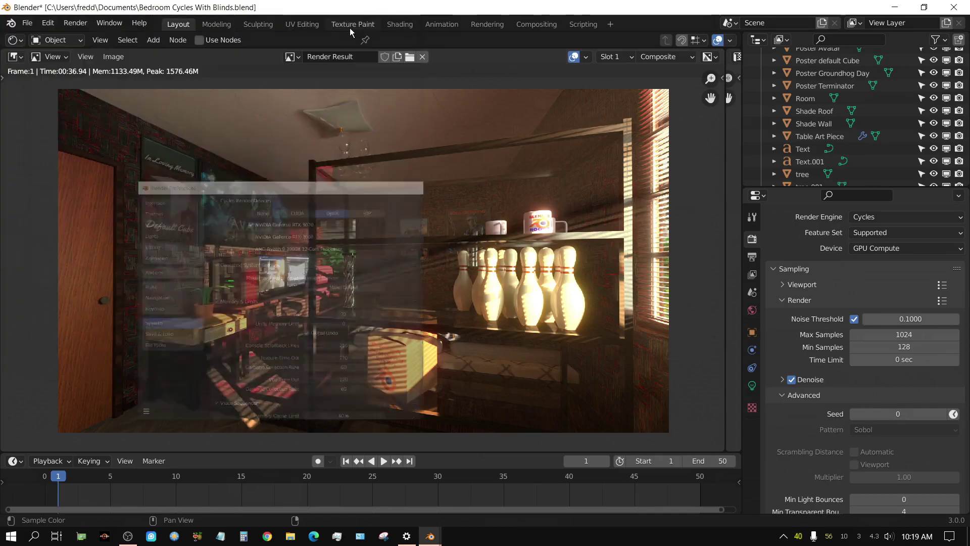
Re-render the bedroom scene on the RTX 3070 alone, finishing in 00:45.24
{"action": "left_click", "coordinate": [84, 26]}
{"action": "left_click", "coordinate": [96, 36]}
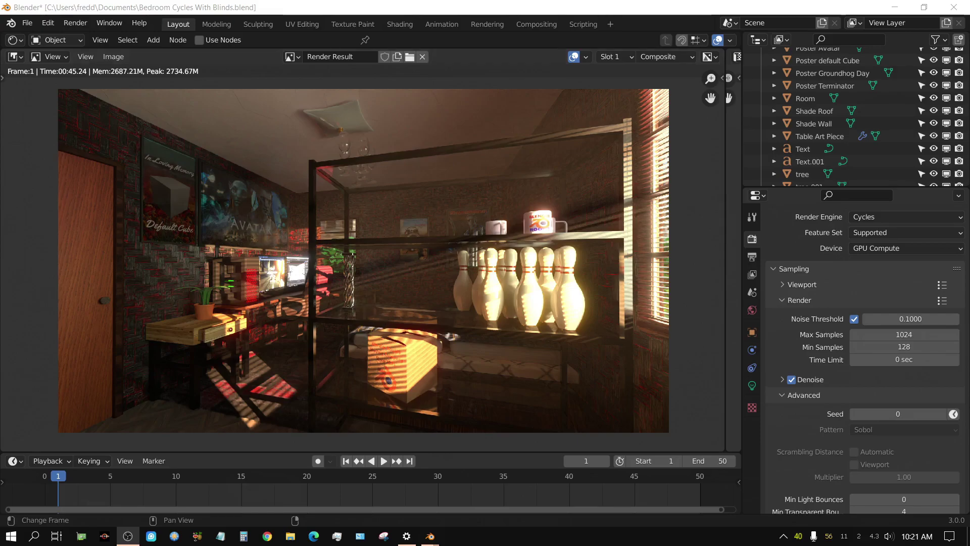
Open the recent bmw27_gpu.blend file, discarding the bedroom scene's unsaved changes
{"action": "left_click", "coordinate": [28, 23]}
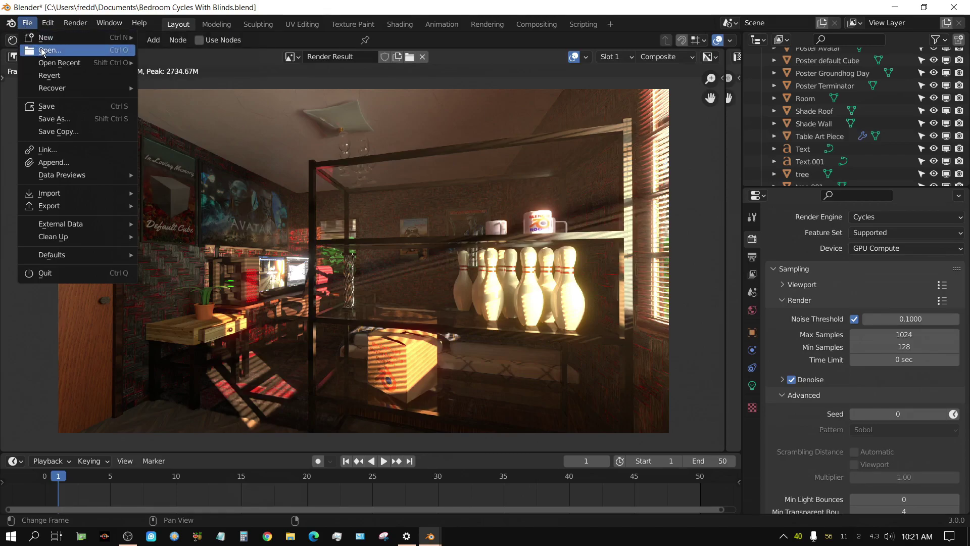
{"action": "mouse_move", "coordinate": [52, 66]}
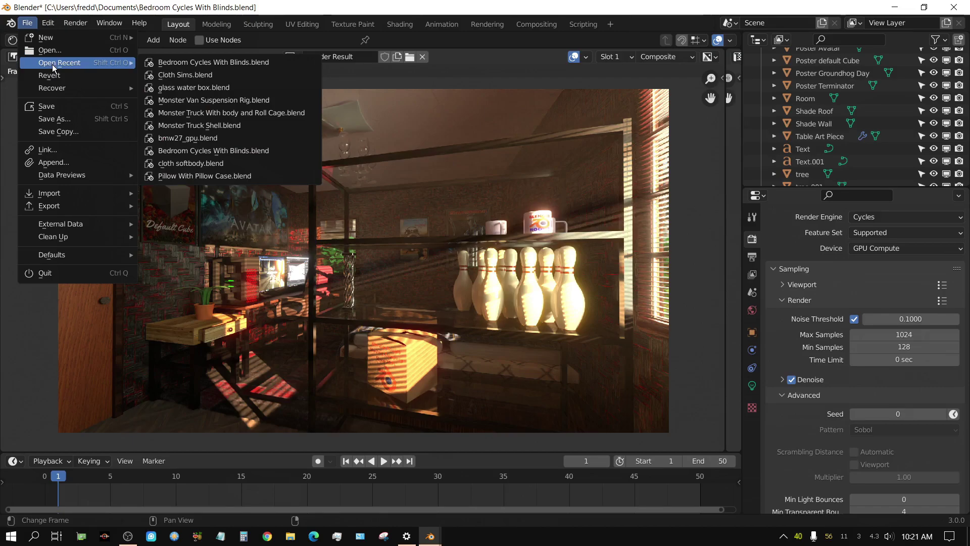
{"action": "left_click", "coordinate": [176, 140]}
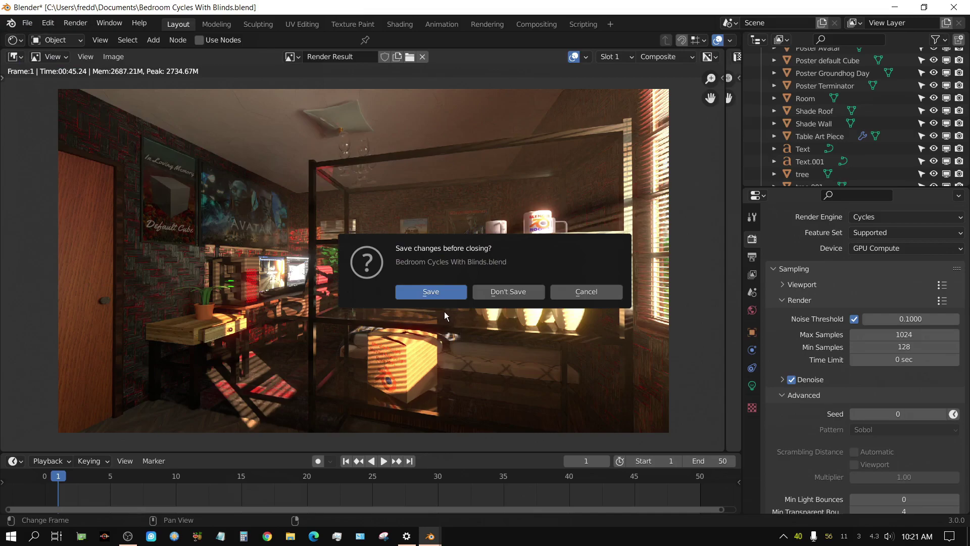
{"action": "left_click", "coordinate": [506, 294]}
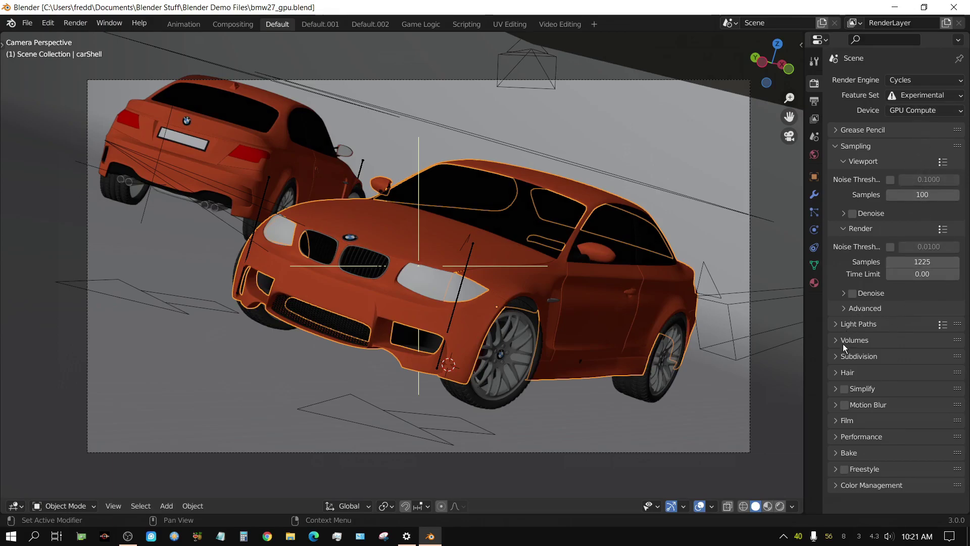
Re-enable the NVIDIA GeForce RTX 3060 under OptiX in Preferences > System, alongside the RTX 3070
{"action": "left_click", "coordinate": [49, 23]}
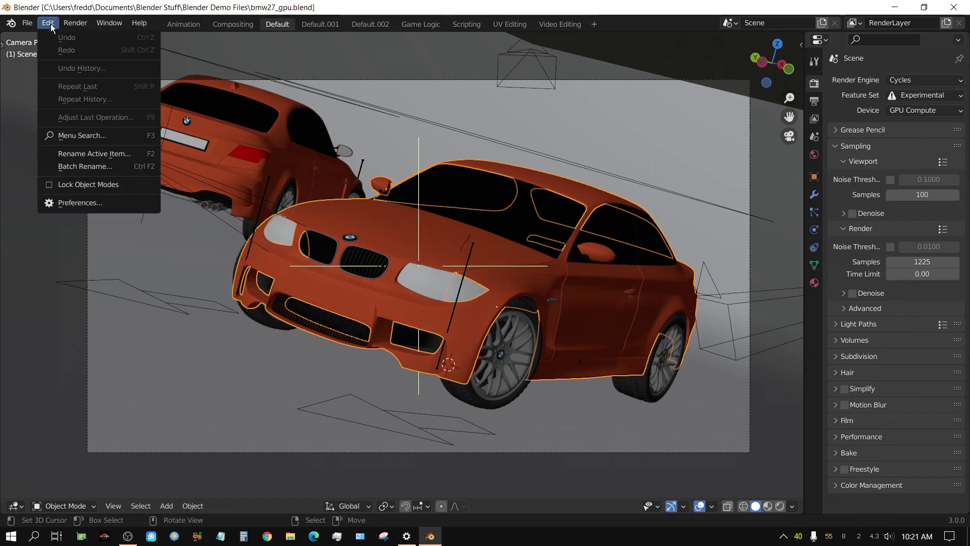
{"action": "left_click", "coordinate": [110, 204]}
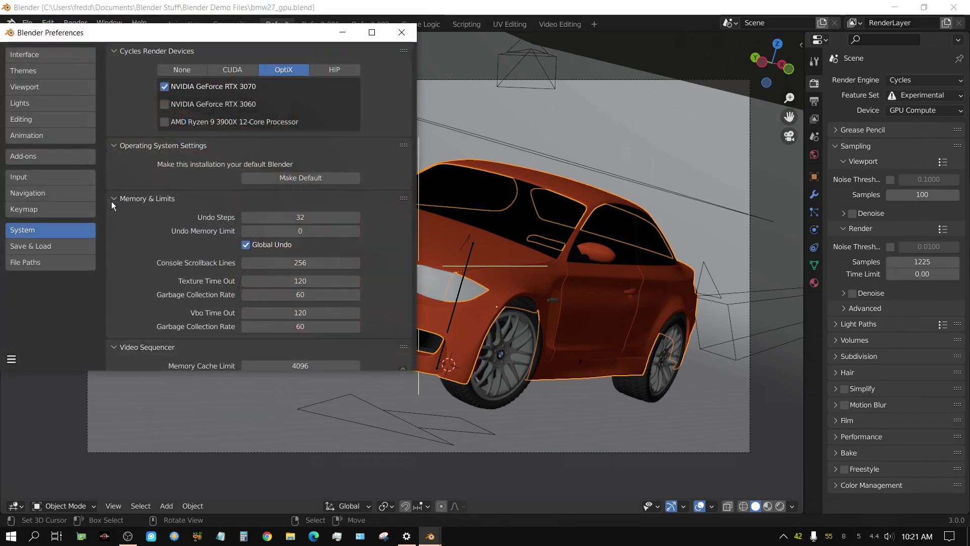
{"action": "left_click", "coordinate": [164, 104]}
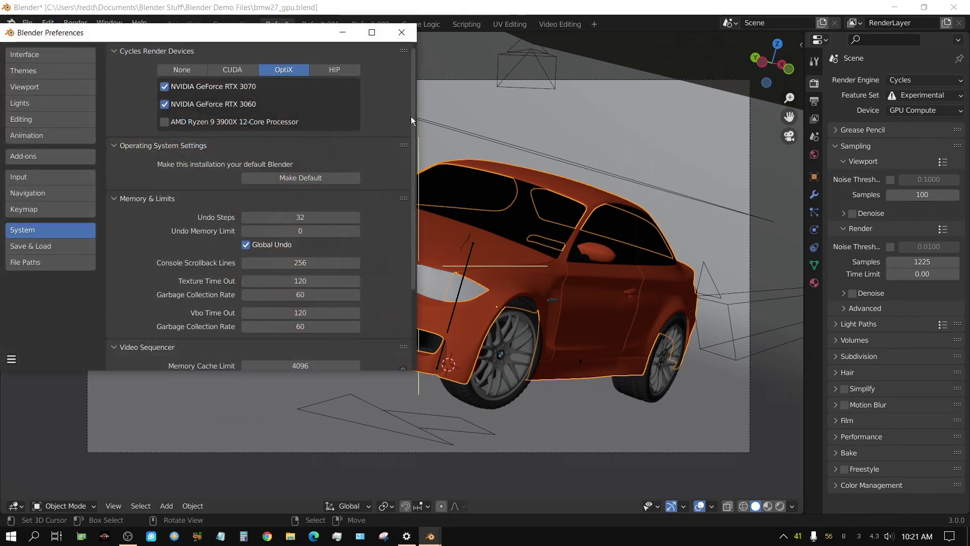
{"action": "left_click", "coordinate": [400, 31]}
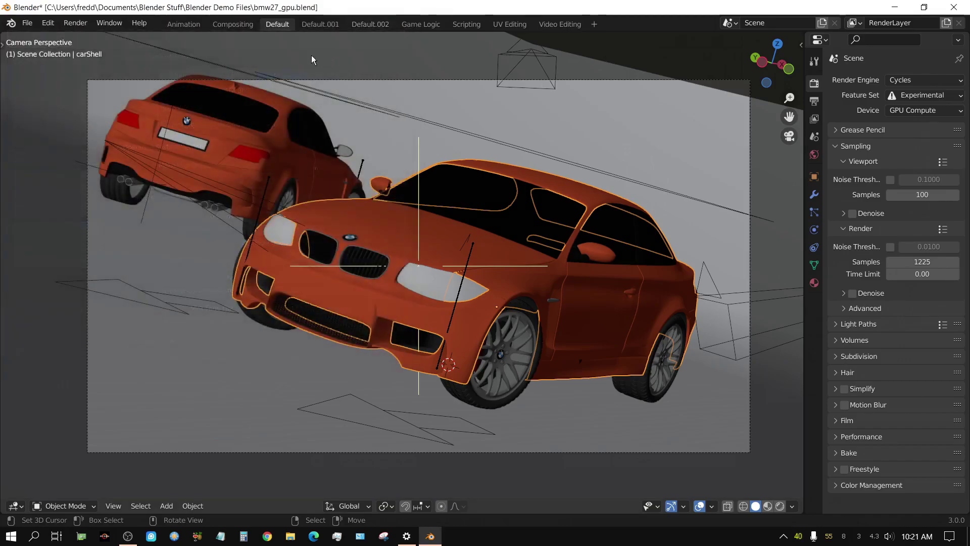
Render the BMW scene at stock settings on both GPUs, finishing in 00:08.00
{"action": "left_click", "coordinate": [77, 26]}
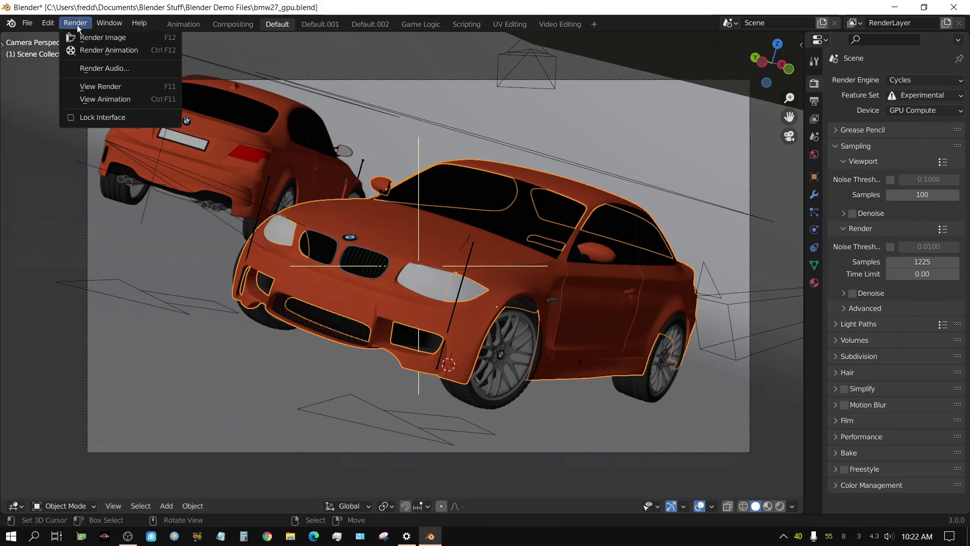
{"action": "left_click", "coordinate": [87, 38]}
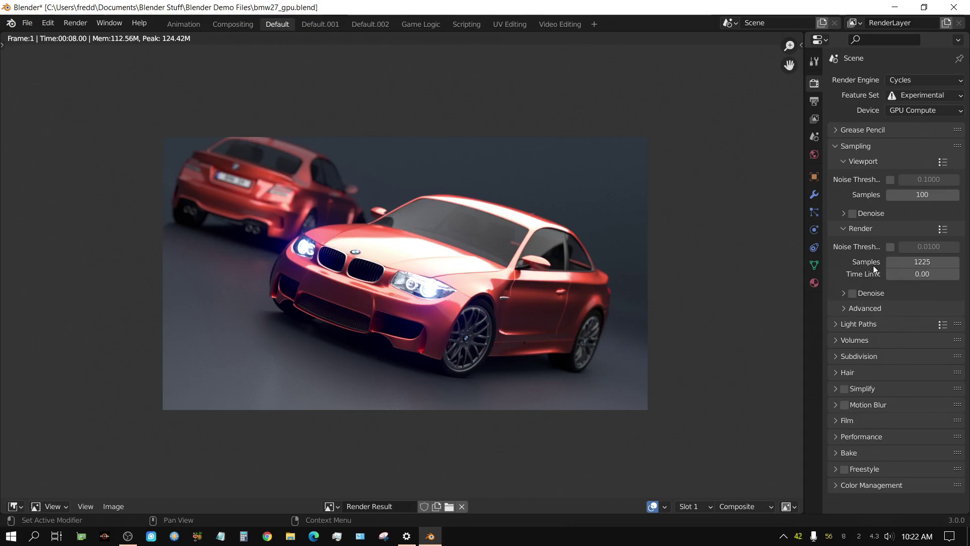
Turn on the noise threshold and halve Max Samples from 1225 to 613
{"action": "left_click", "coordinate": [890, 248]}
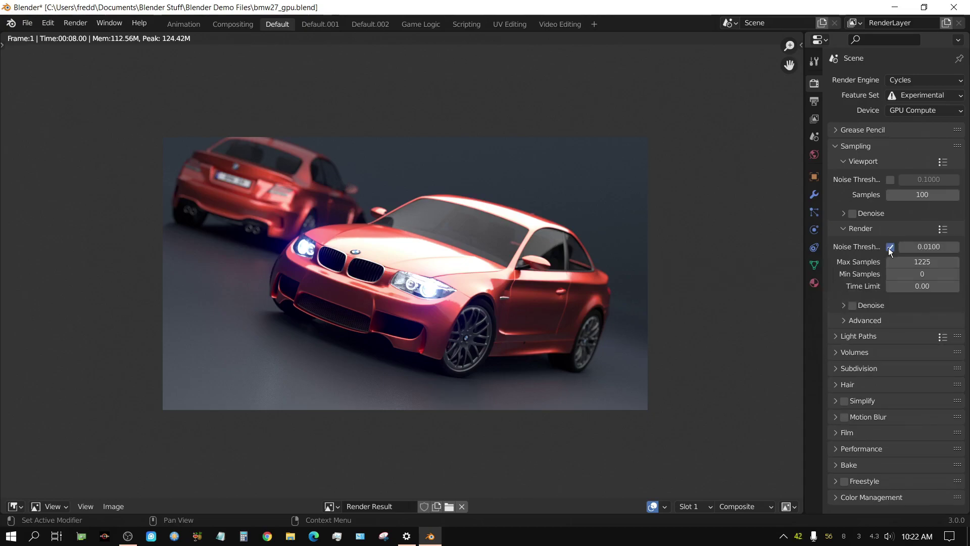
{"action": "left_click", "coordinate": [927, 263]}
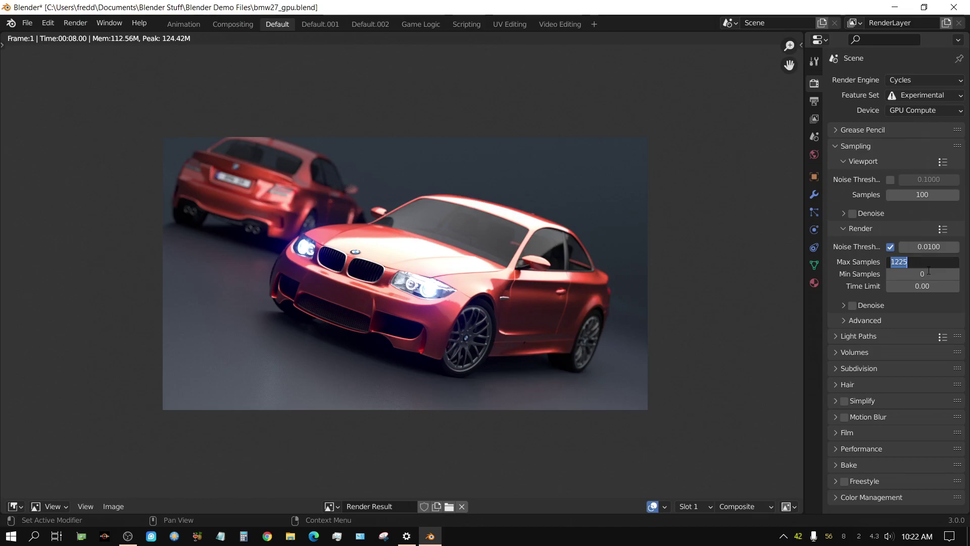
{"action": "left_click", "coordinate": [927, 264]}
{"action": "type", "text": "/2"}
{"action": "key", "text": "Return"}
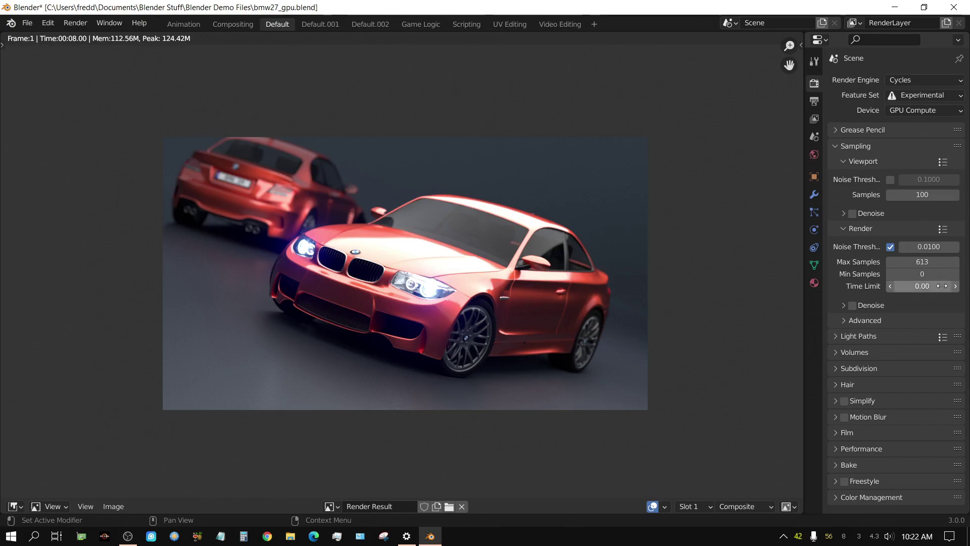
Enable final-render denoising with the OptiX denoiser and input passes set to None
{"action": "left_click", "coordinate": [844, 305]}
{"action": "left_click", "coordinate": [853, 305]}
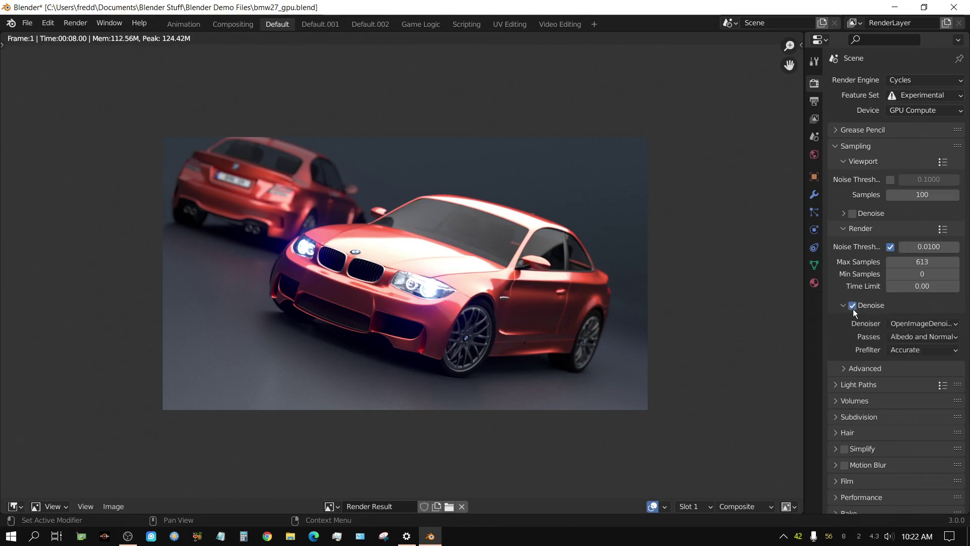
{"action": "left_click", "coordinate": [930, 324]}
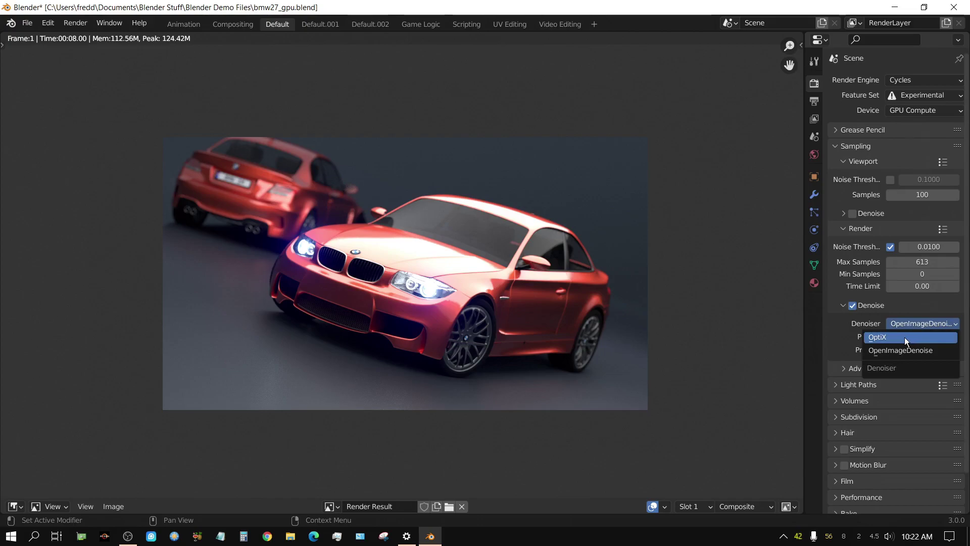
{"action": "left_click", "coordinate": [904, 338]}
{"action": "left_click", "coordinate": [919, 336]}
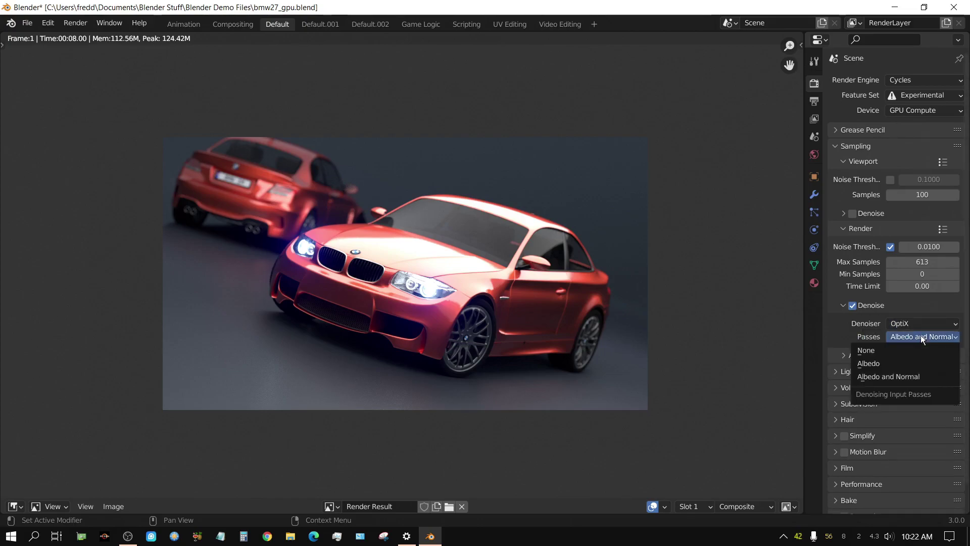
{"action": "left_click", "coordinate": [890, 350]}
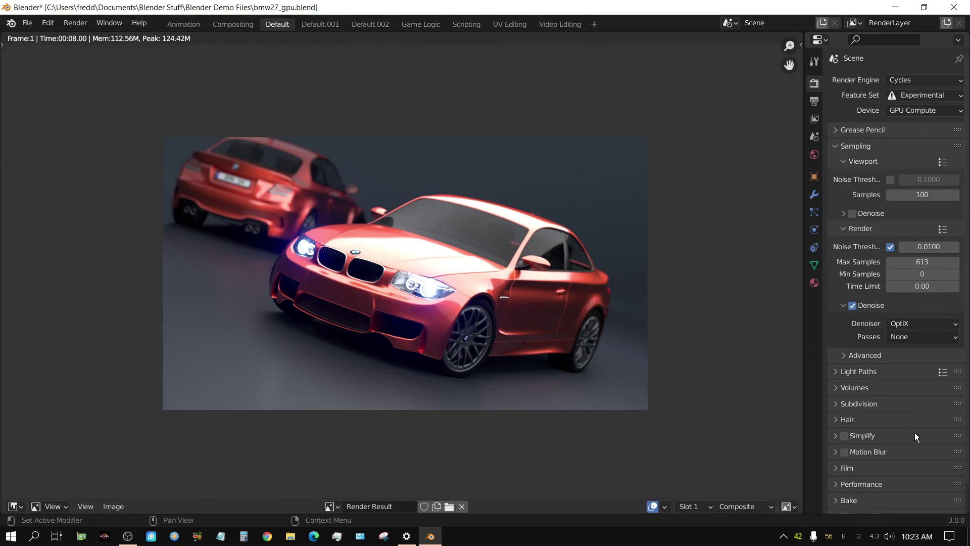
Render the BMW frame with the optimized settings, finishing in 00:04.42, then switch to Slot 2
{"action": "left_click", "coordinate": [70, 23]}
{"action": "left_click", "coordinate": [92, 37]}
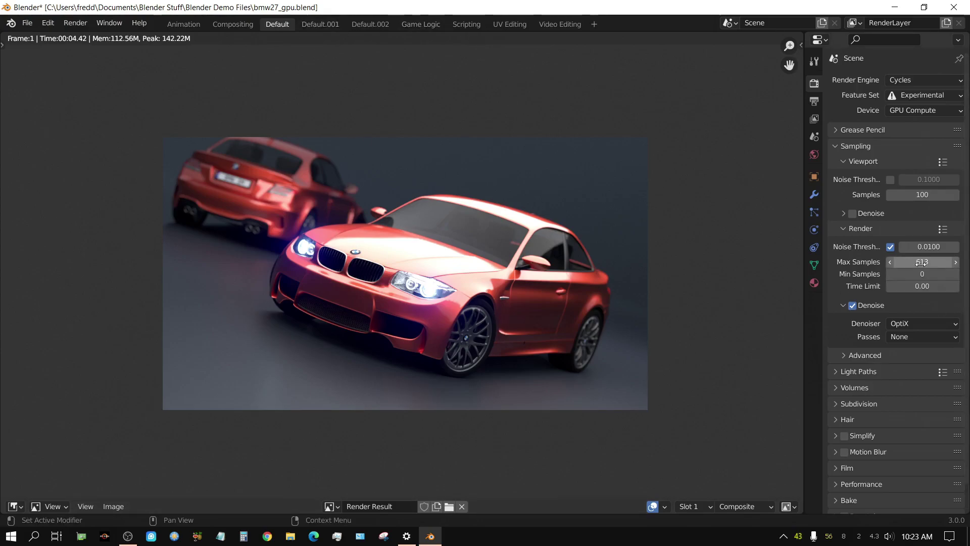
{"action": "left_click", "coordinate": [703, 506]}
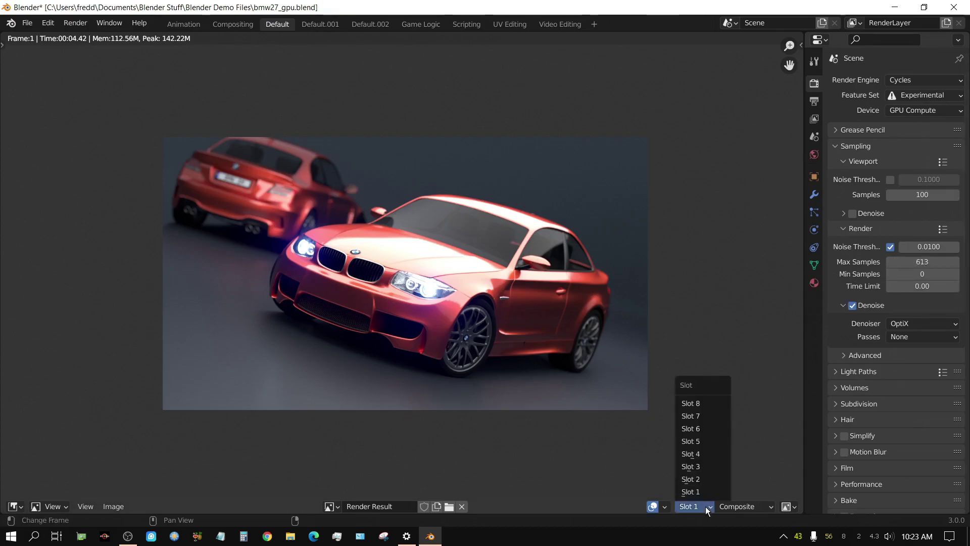
{"action": "left_click", "coordinate": [698, 480]}
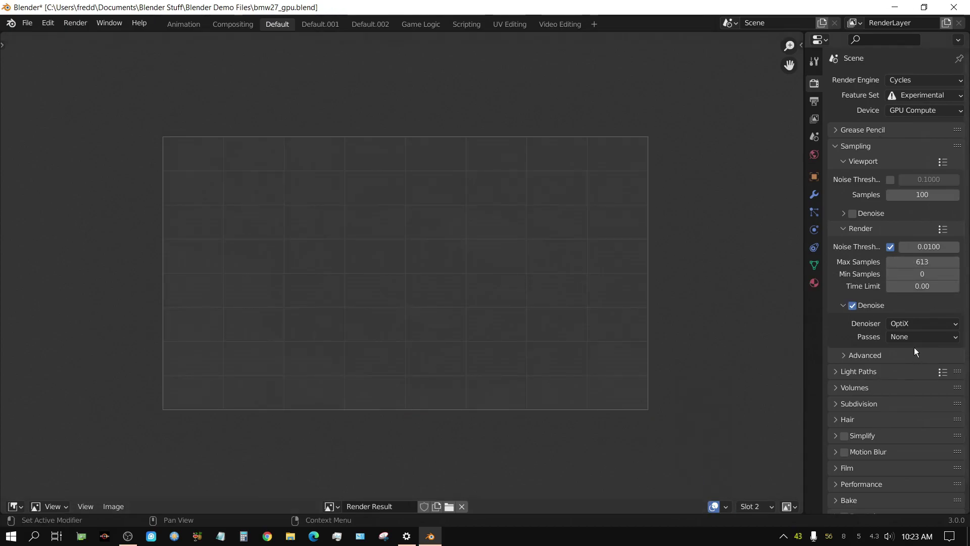
Return to the Slot 1 render and reopen the recent bmw27_gpu.blend file
{"action": "left_click", "coordinate": [760, 509]}
{"action": "left_click", "coordinate": [749, 493]}
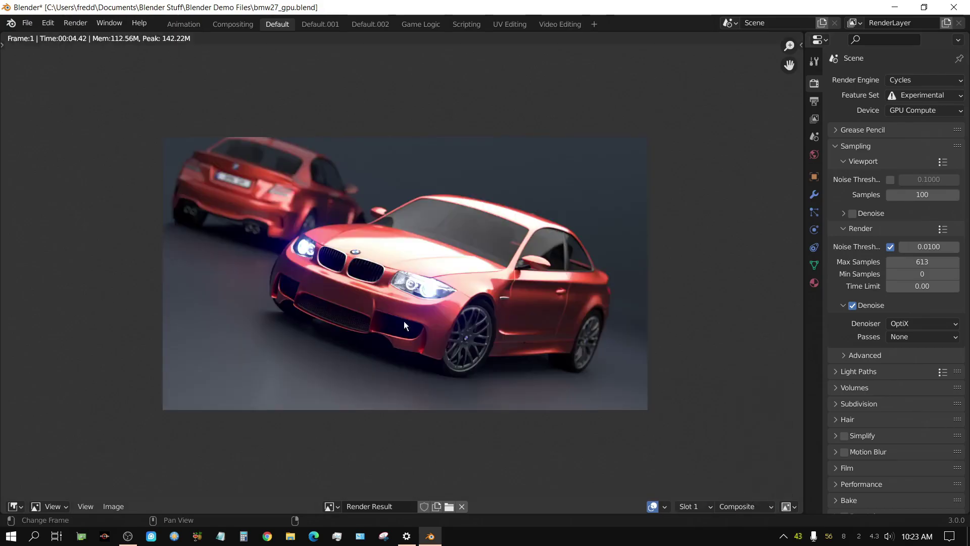
{"action": "left_click", "coordinate": [25, 22]}
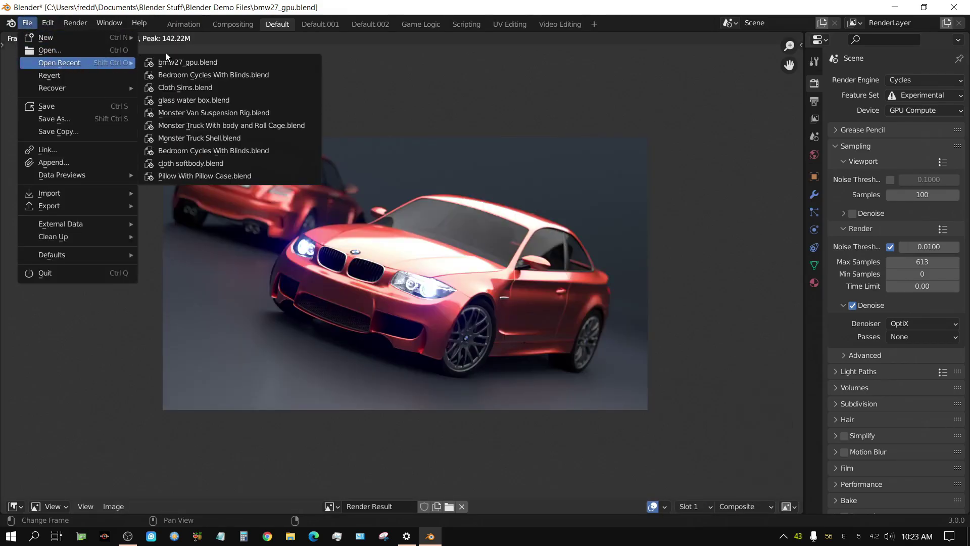
{"action": "left_click", "coordinate": [205, 63]}
Reload bmw27_gpu.blend without saving and render the stock 1225-sample scene, finishing in 00:08.47
{"action": "left_click", "coordinate": [497, 292]}
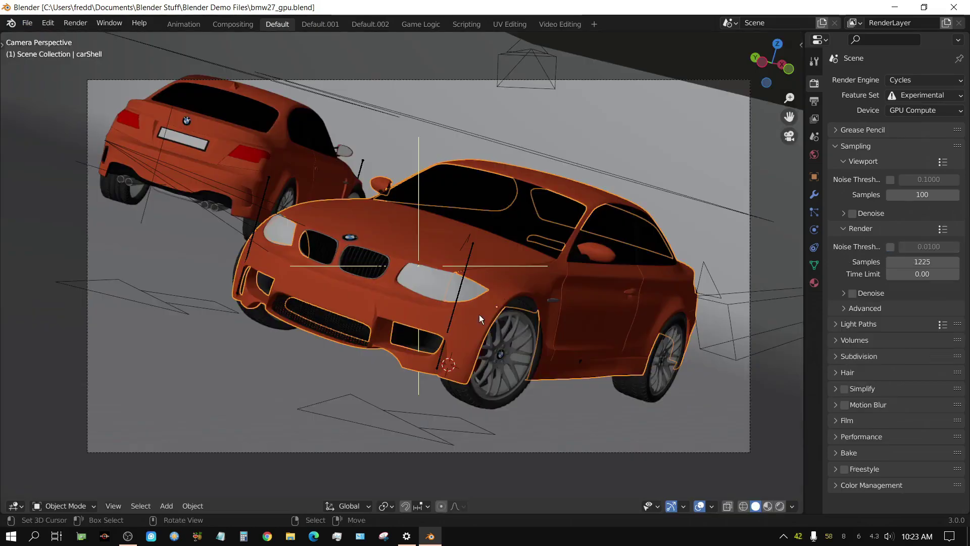
{"action": "left_click", "coordinate": [75, 23]}
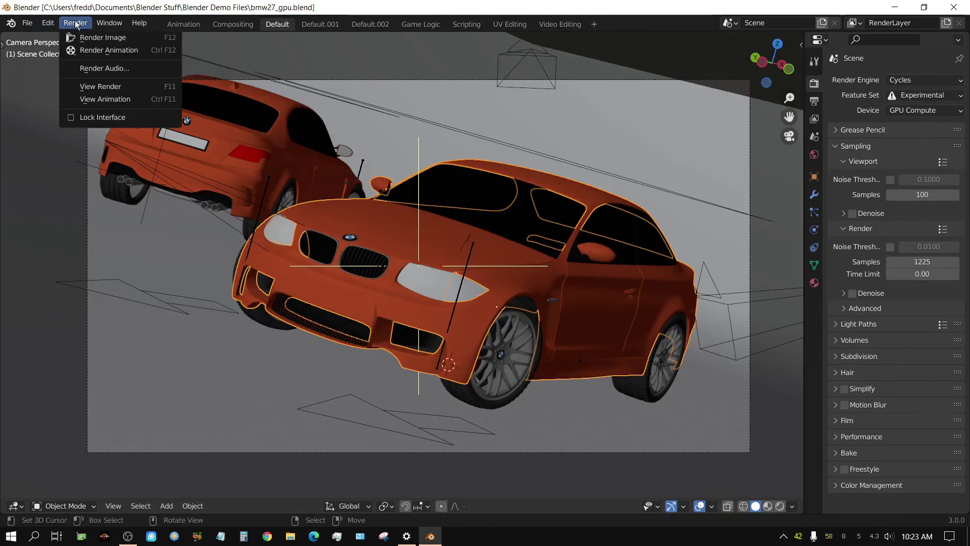
{"action": "left_click", "coordinate": [99, 38]}
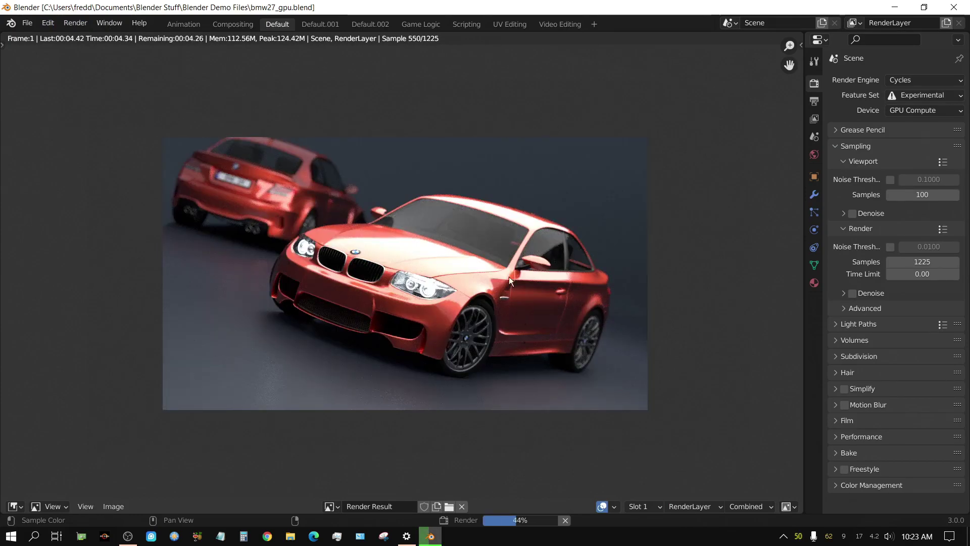
{"action": "scroll", "coordinate": [505, 268], "scroll_direction": "up", "scroll_amount": 1}
{"action": "scroll", "coordinate": [505, 268], "scroll_direction": "up", "scroll_amount": 1}
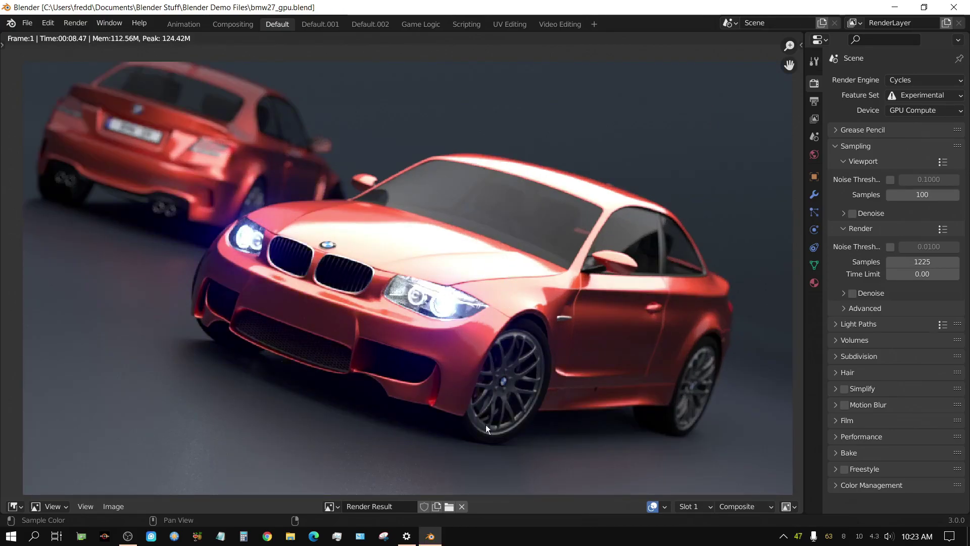
Show empty Slot 2, change the final-render sample count, and turn on the noise threshold
{"action": "left_click", "coordinate": [710, 506]}
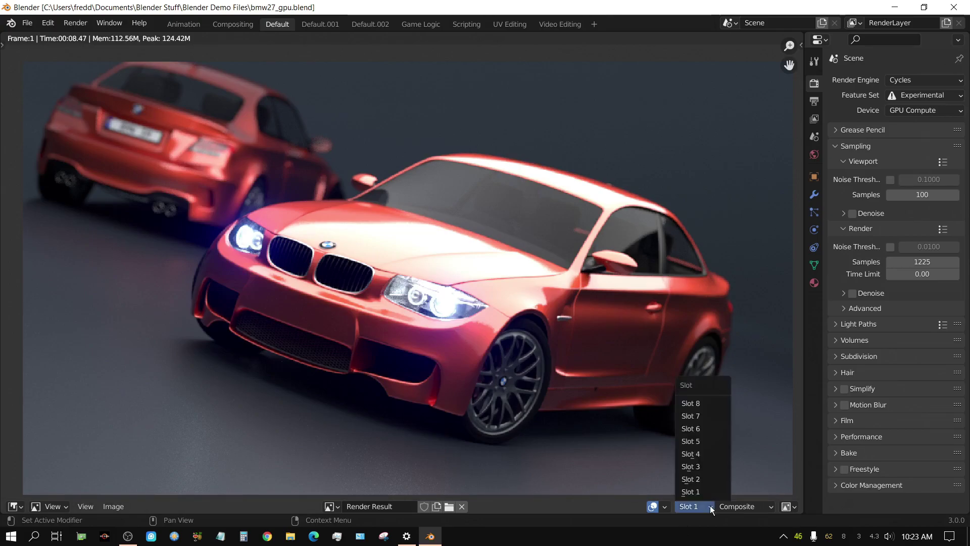
{"action": "left_click", "coordinate": [699, 480]}
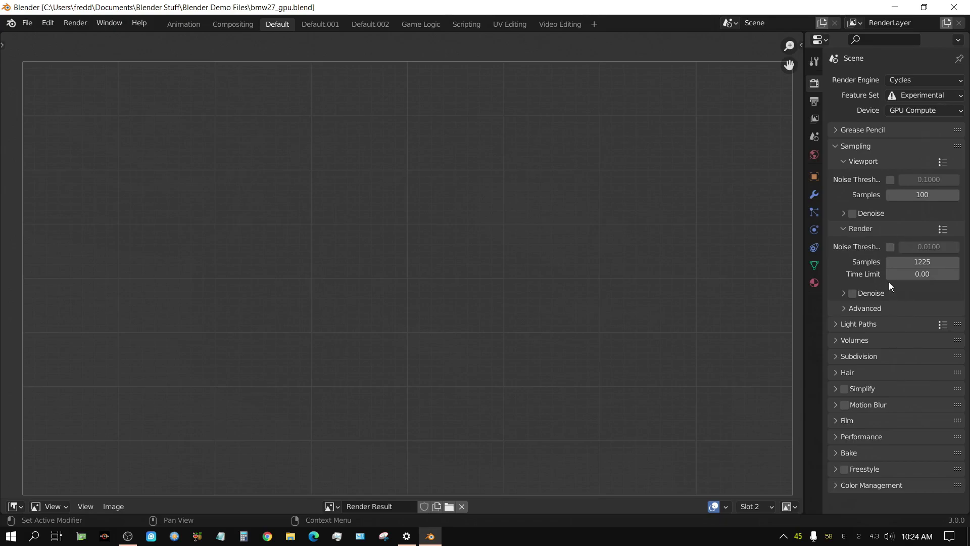
{"action": "left_click", "coordinate": [923, 262]}
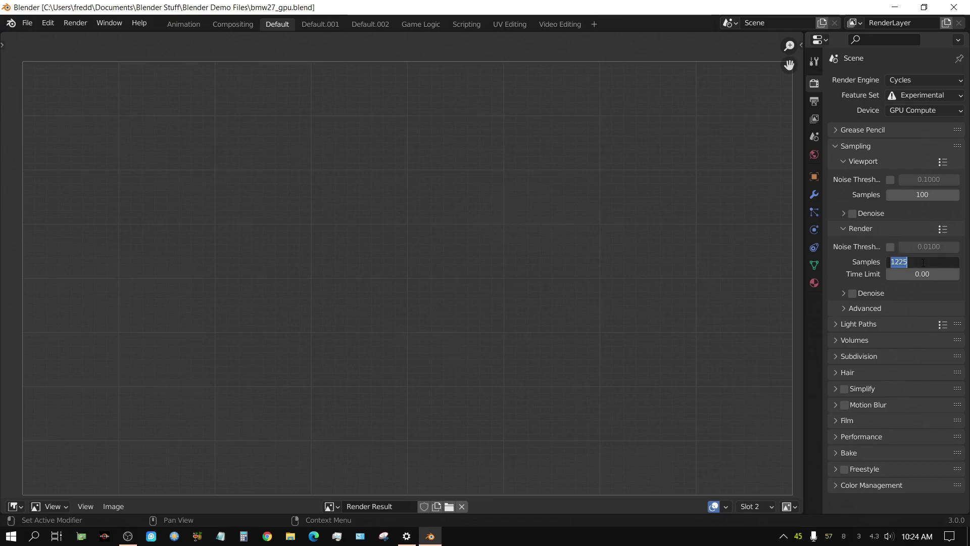
{"action": "type", "text": "200"}
{"action": "key", "text": "Return"}
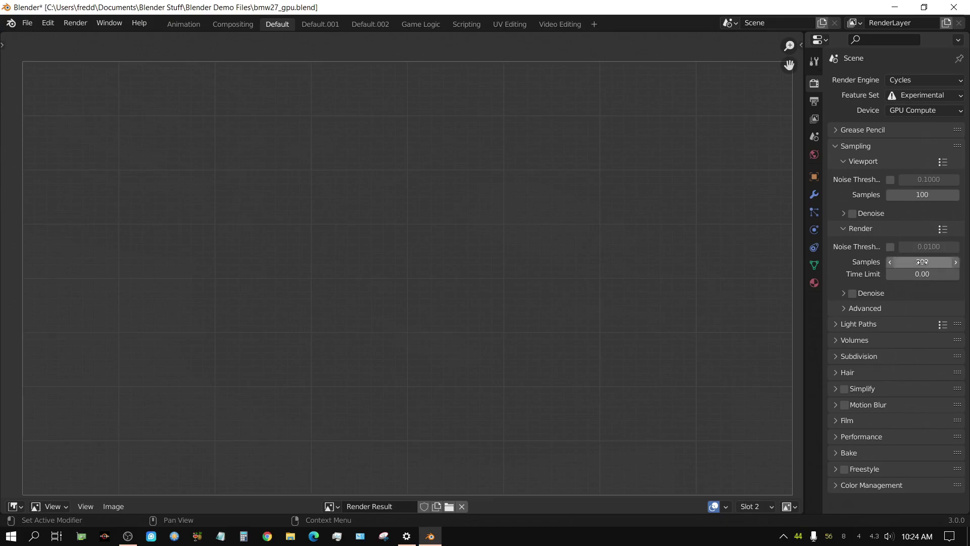
{"action": "left_click", "coordinate": [891, 247]}
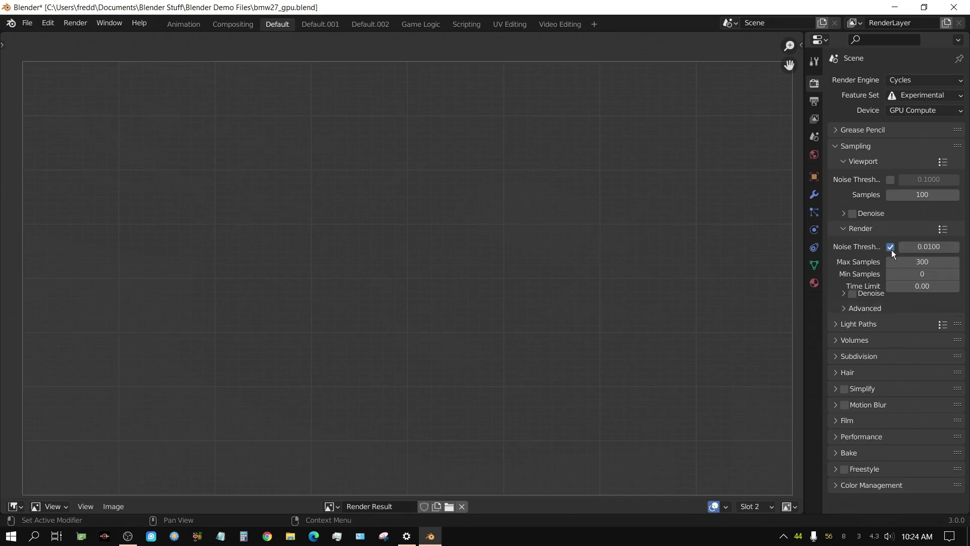
{"action": "left_click", "coordinate": [933, 247]}
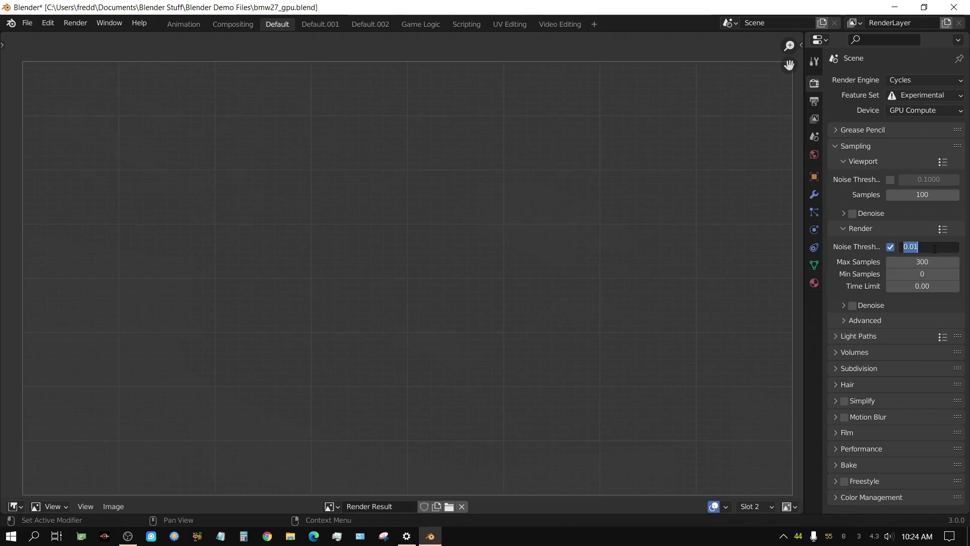
Apply a 0.05 noise threshold and enable OptiX denoising with no input passes
{"action": "type", "text": "0.05"}
{"action": "key", "text": "Return"}
{"action": "left_click", "coordinate": [842, 304]}
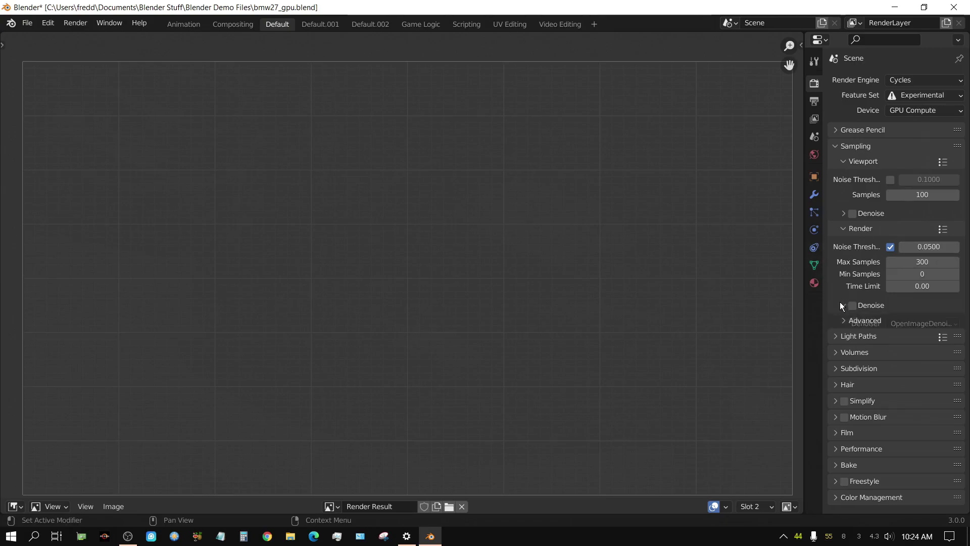
{"action": "left_click", "coordinate": [852, 306]}
{"action": "left_click", "coordinate": [914, 323]}
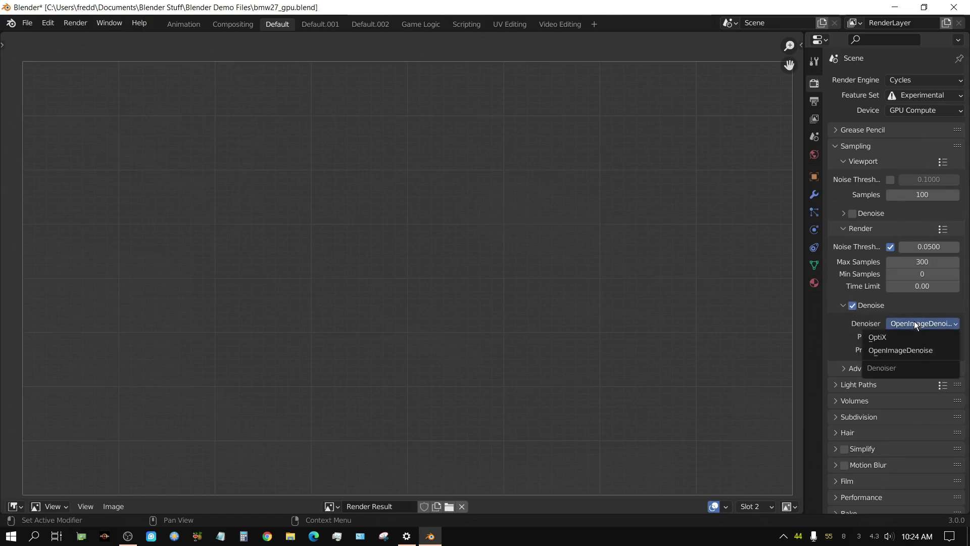
{"action": "left_click", "coordinate": [900, 336]}
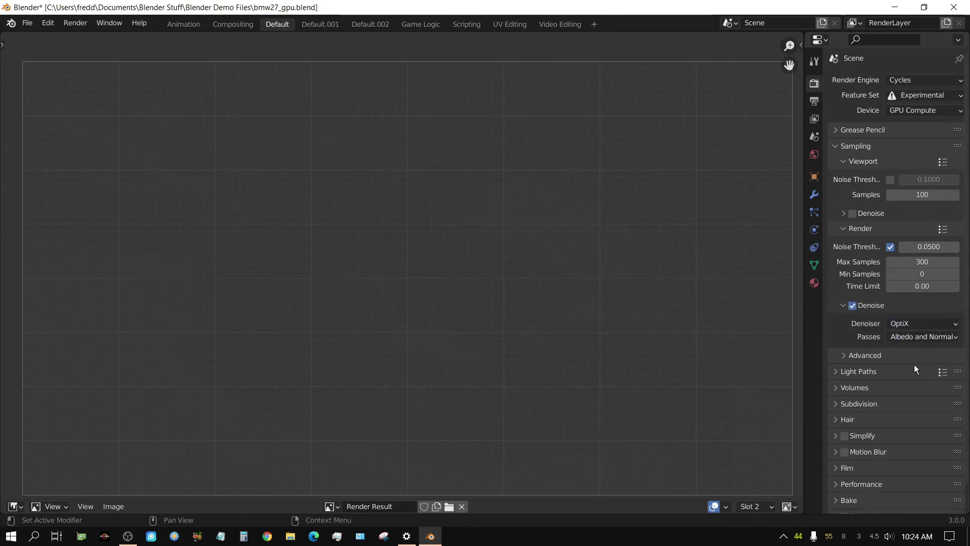
{"action": "left_click", "coordinate": [935, 337]}
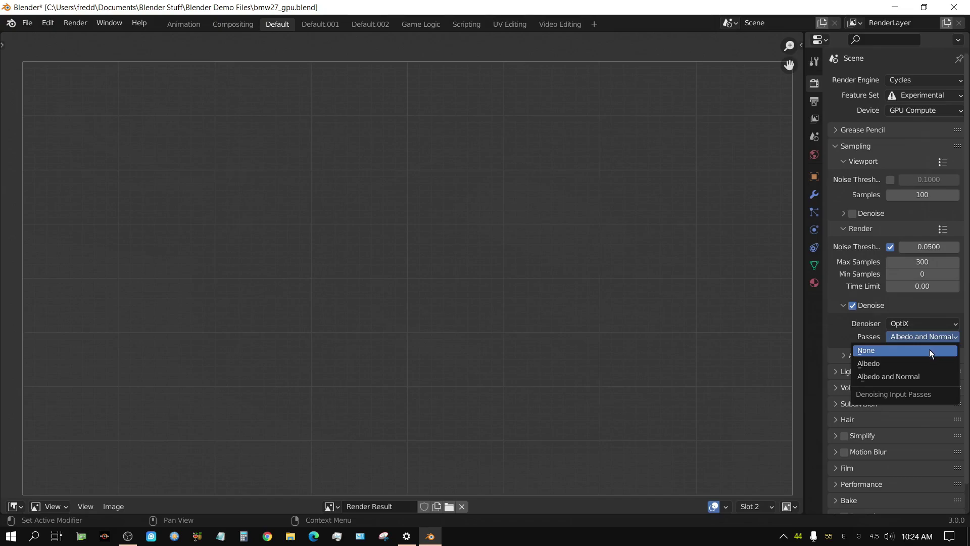
{"action": "left_click", "coordinate": [928, 351]}
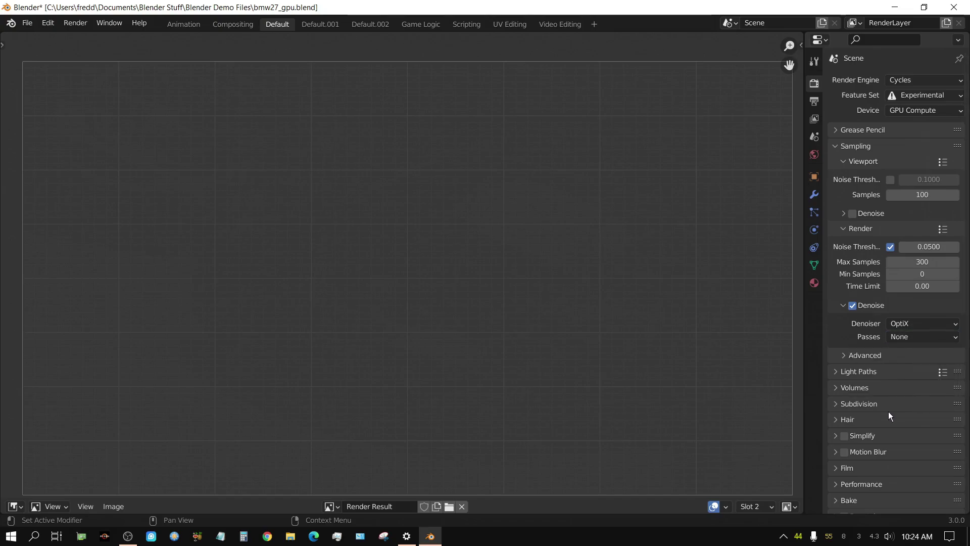
Turn on Persistent Data in the Performance final-render settings
{"action": "scroll", "coordinate": [888, 411], "scroll_direction": "down", "scroll_amount": 1}
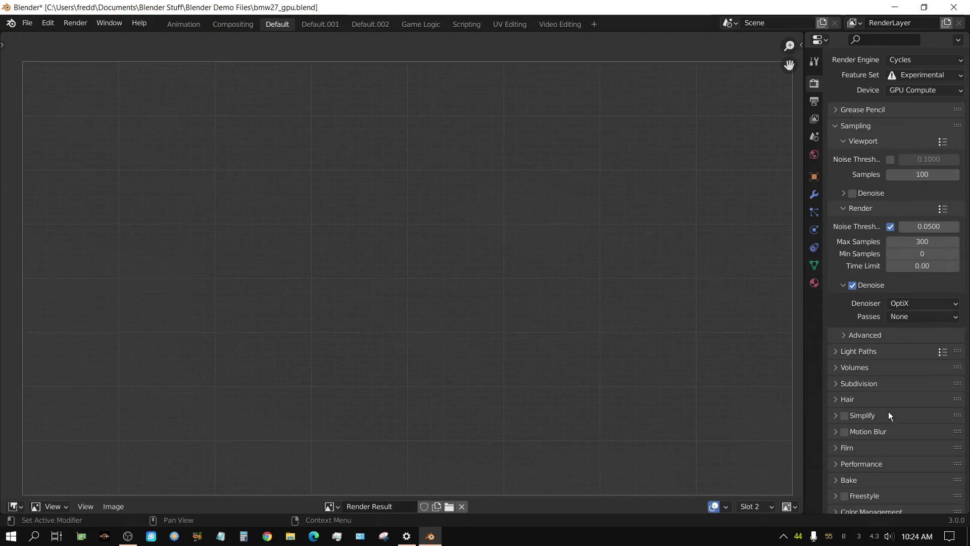
{"action": "left_click", "coordinate": [843, 465]}
{"action": "scroll", "coordinate": [879, 423], "scroll_direction": "down", "scroll_amount": 10}
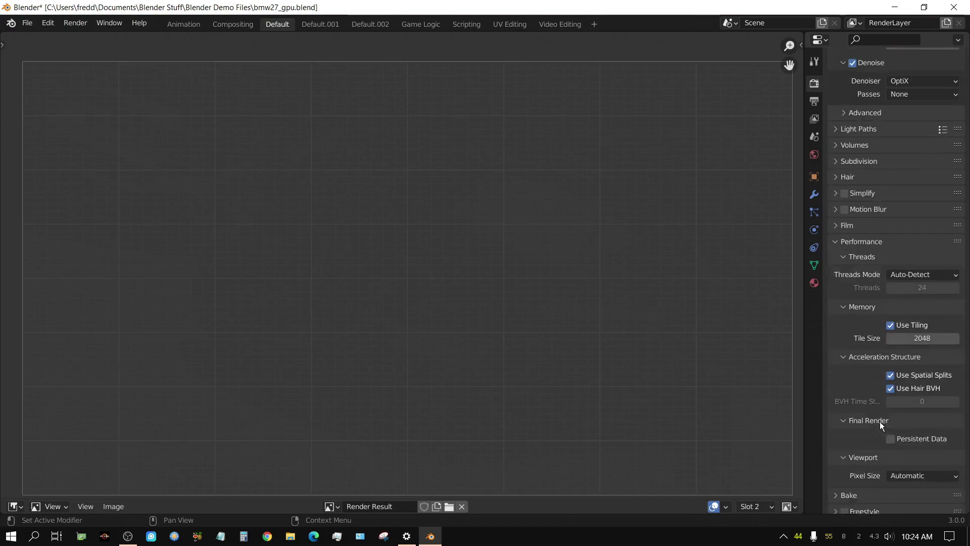
{"action": "scroll", "coordinate": [881, 424], "scroll_direction": "down", "scroll_amount": 1}
{"action": "left_click", "coordinate": [890, 418]}
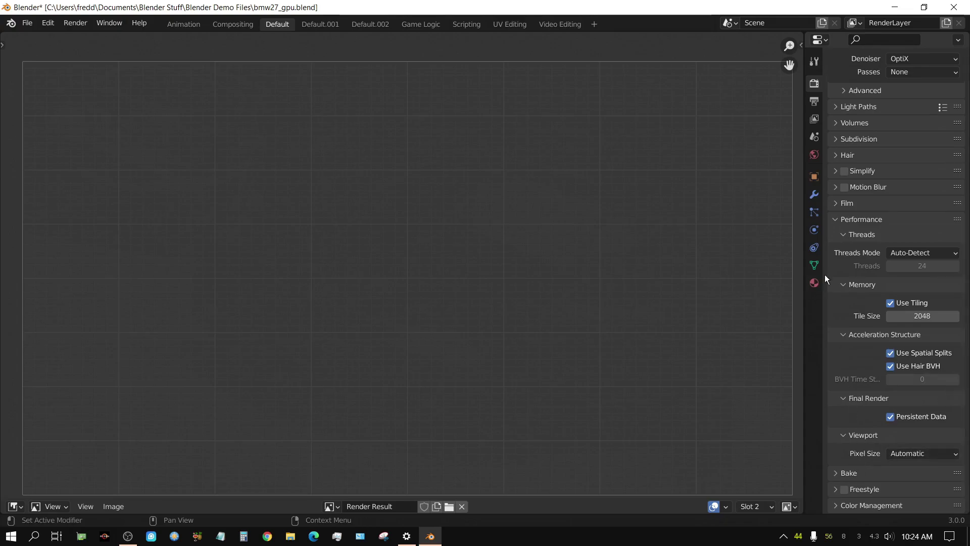
Expand Light Paths and set Total max bounces to 24
{"action": "scroll", "coordinate": [838, 250], "scroll_direction": "up", "scroll_amount": 4}
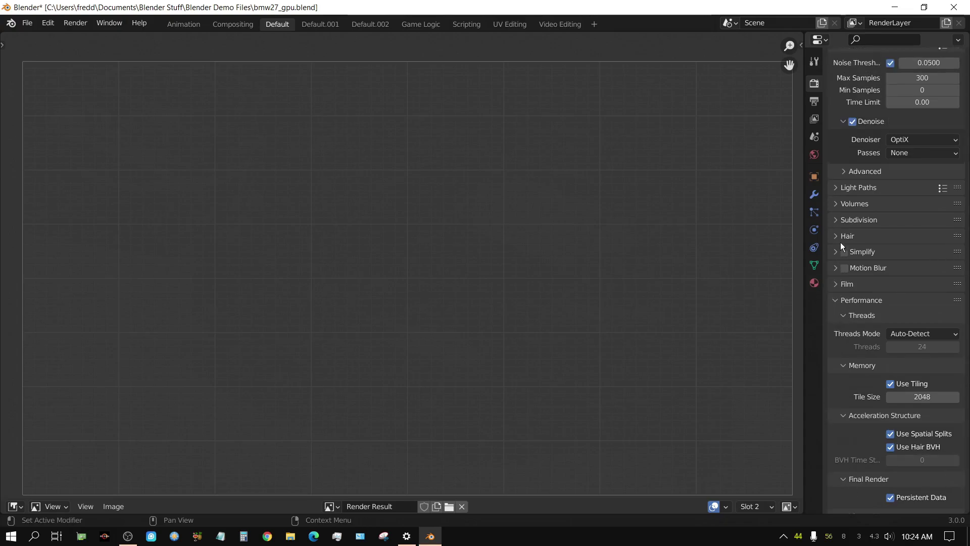
{"action": "left_click", "coordinate": [831, 186]}
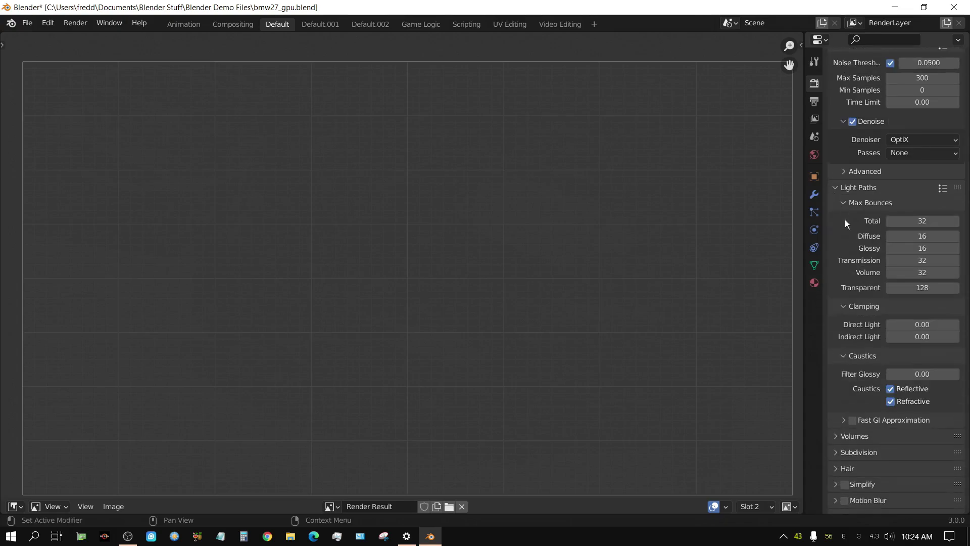
{"action": "left_click", "coordinate": [929, 223]}
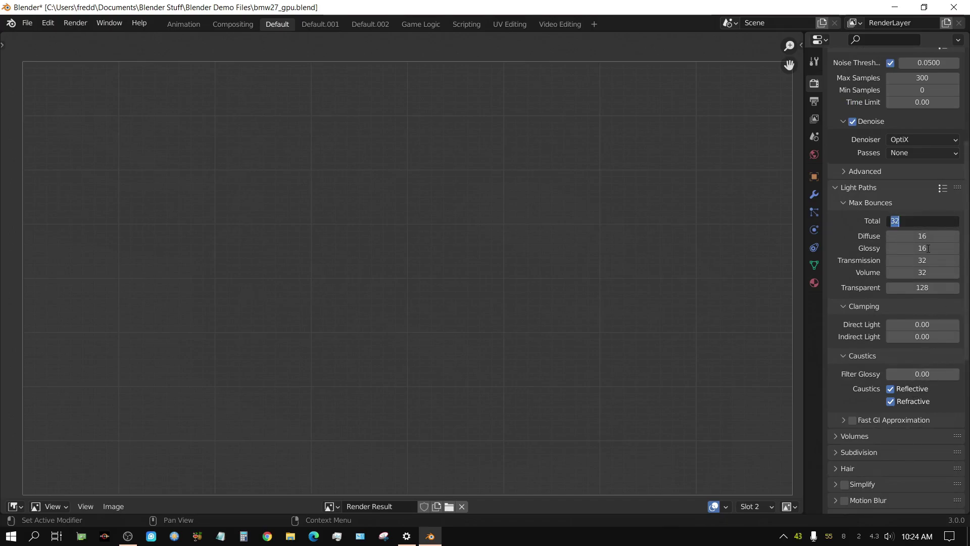
{"action": "type", "text": "24"}
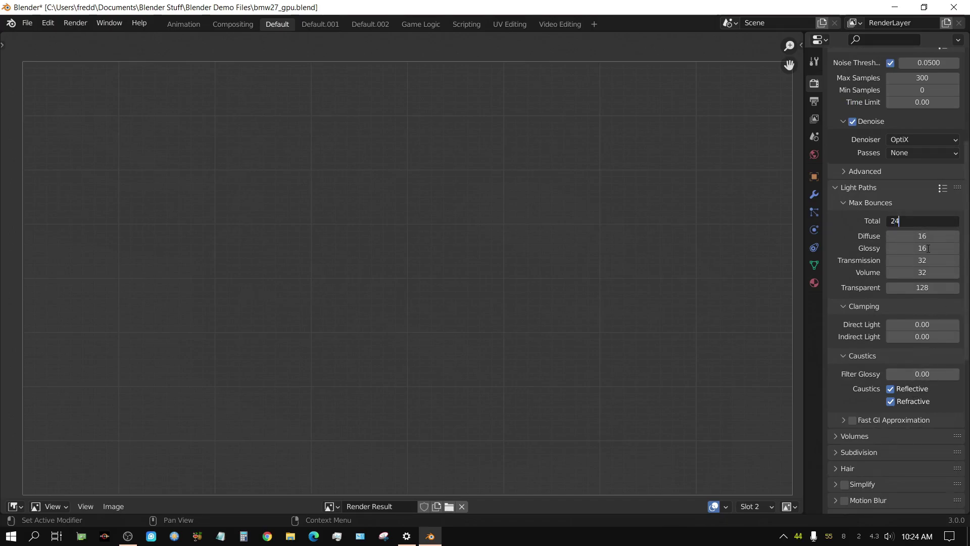
{"action": "key", "text": "Return"}
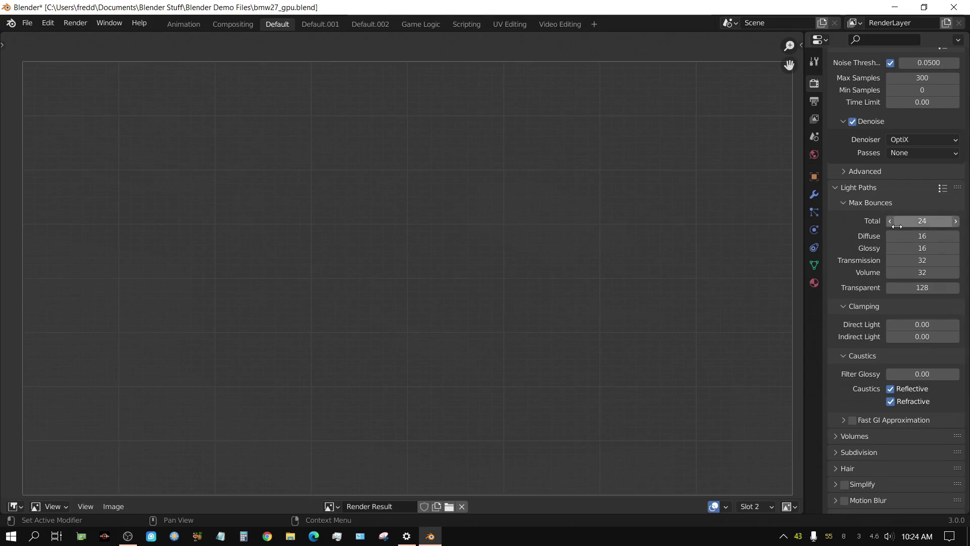
Set Diffuse, Glossy and Transmission max bounces to 6 each
{"action": "left_click", "coordinate": [928, 234]}
{"action": "type", "text": "6"}
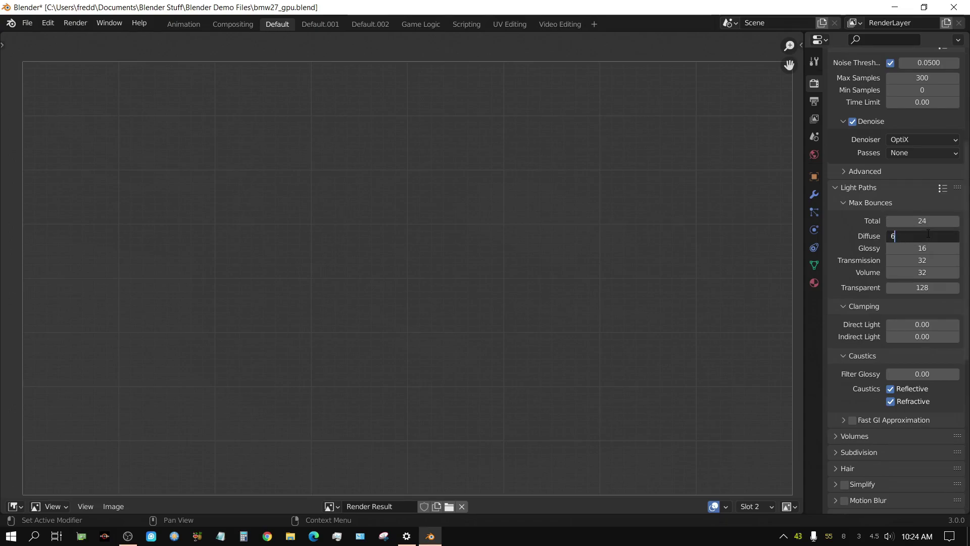
{"action": "key", "text": "Return"}
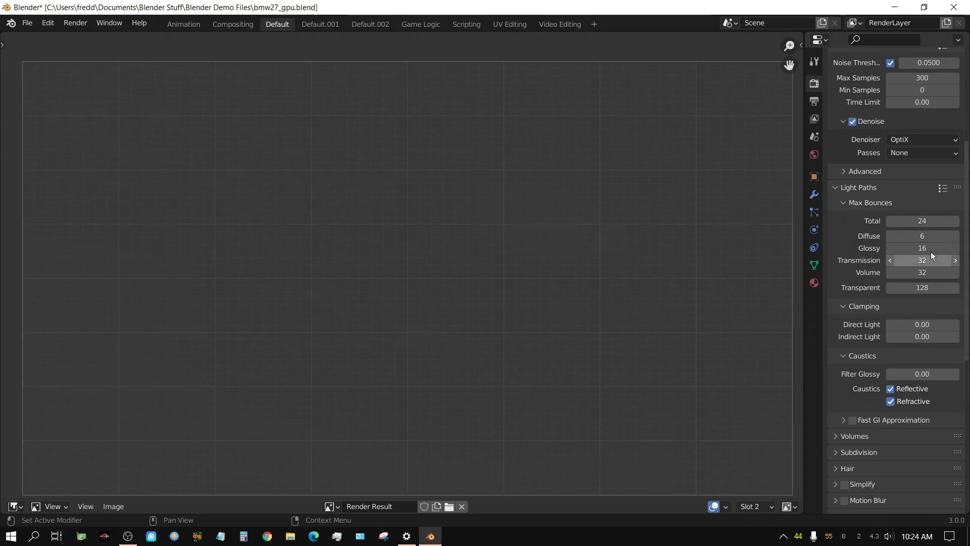
{"action": "left_click", "coordinate": [931, 251]}
{"action": "type", "text": "6"}
{"action": "key", "text": "Return"}
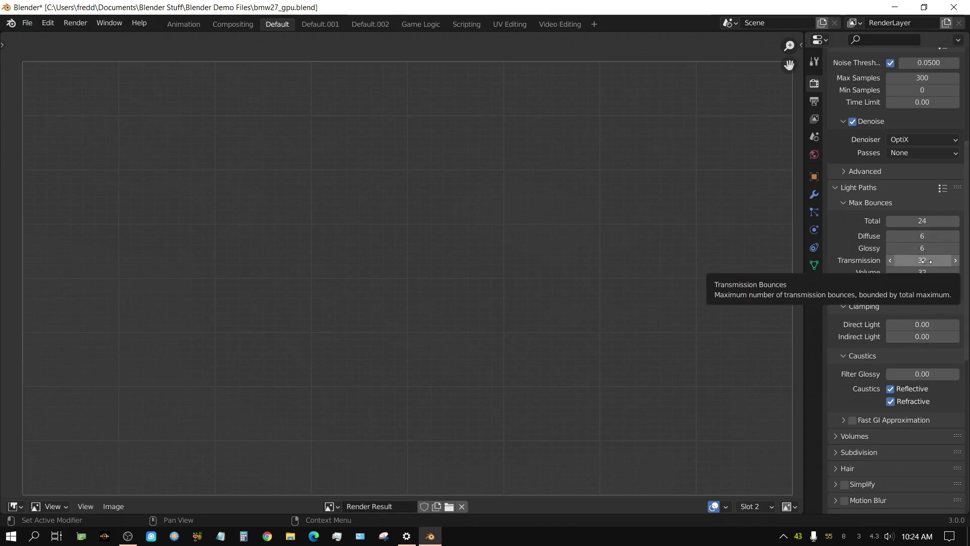
{"action": "left_click", "coordinate": [926, 261]}
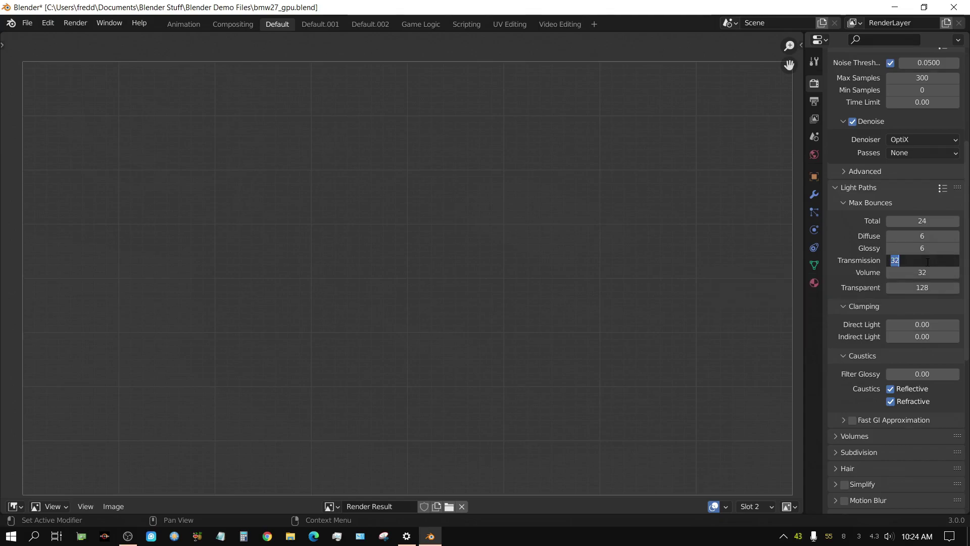
{"action": "type", "text": "6"}
{"action": "key", "text": "Return"}
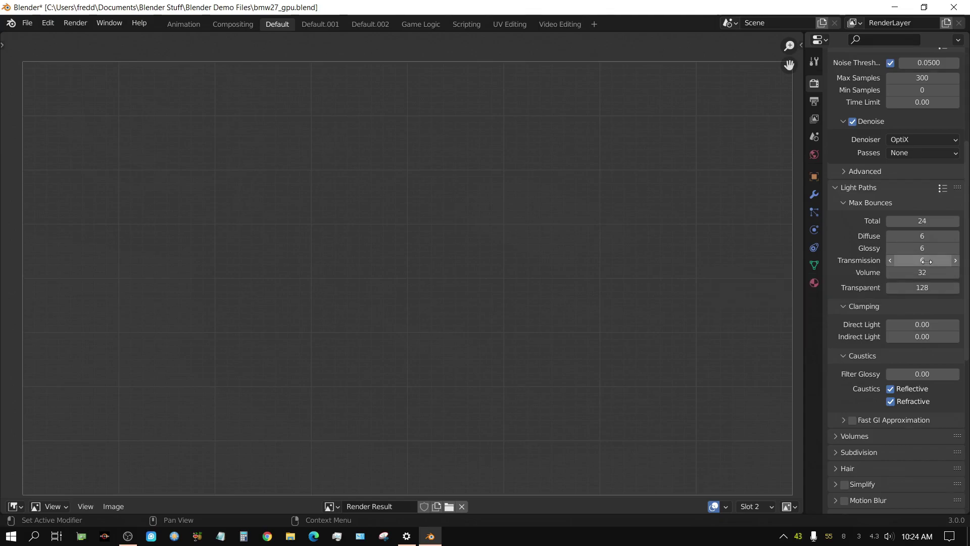
Clamp indirect light at 10 and direct light at 15, then scroll to Performance
{"action": "left_click", "coordinate": [922, 337]}
{"action": "type", "text": "10"}
{"action": "key", "text": "Return"}
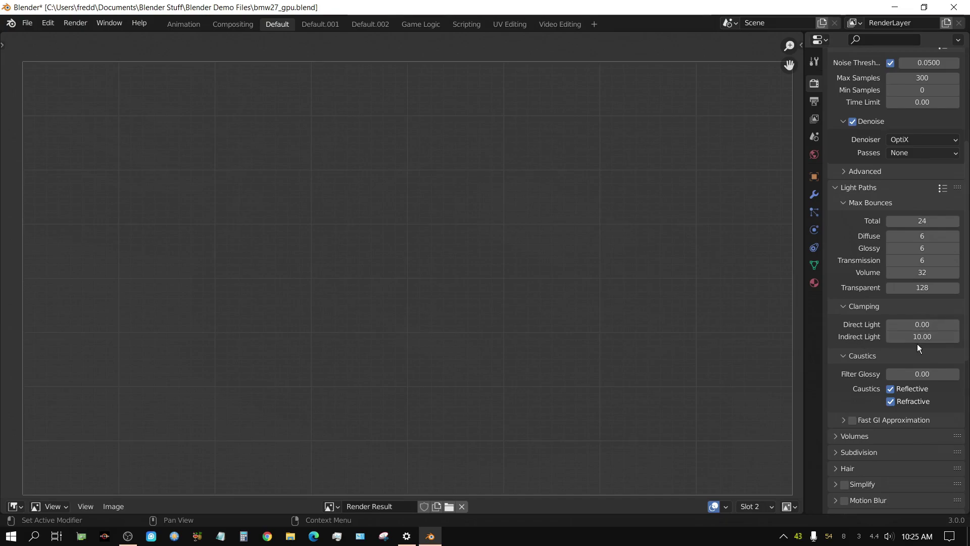
{"action": "left_click", "coordinate": [920, 326]}
{"action": "type", "text": "15"}
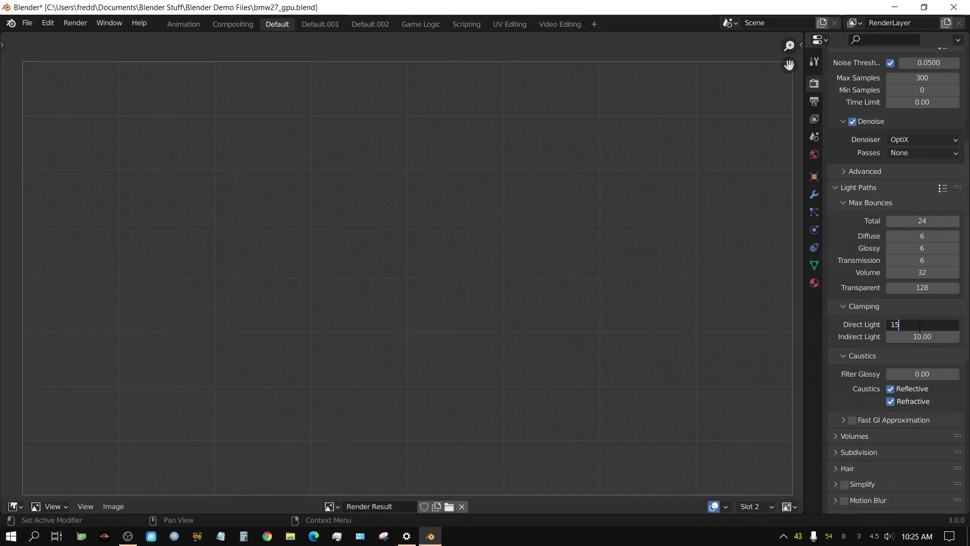
{"action": "key", "text": "Return"}
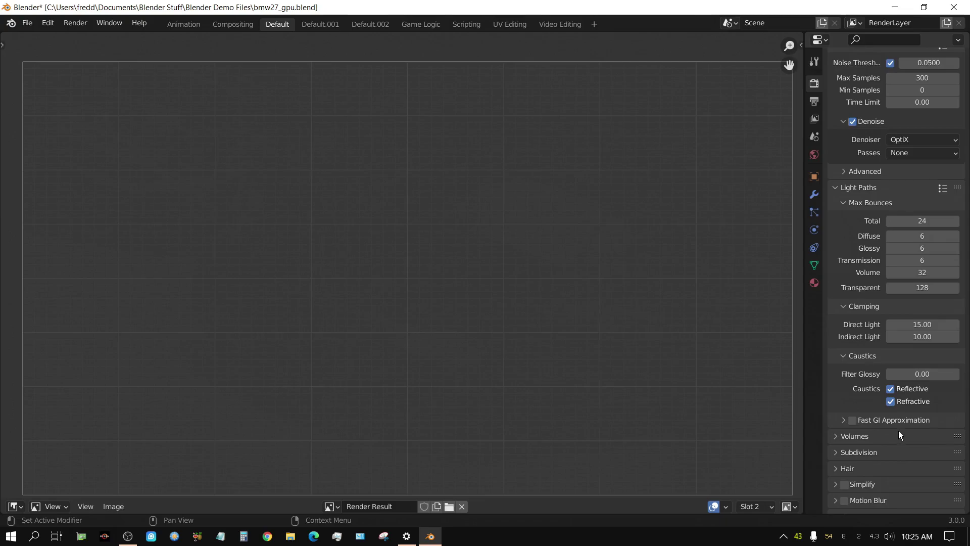
{"action": "scroll", "coordinate": [899, 430], "scroll_direction": "down", "scroll_amount": 8}
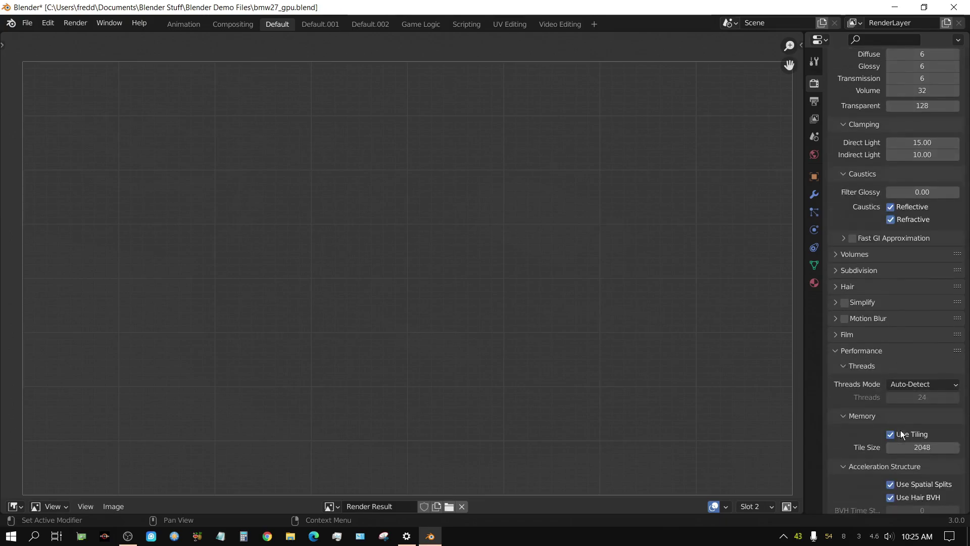
{"action": "scroll", "coordinate": [905, 427], "scroll_direction": "down", "scroll_amount": 5}
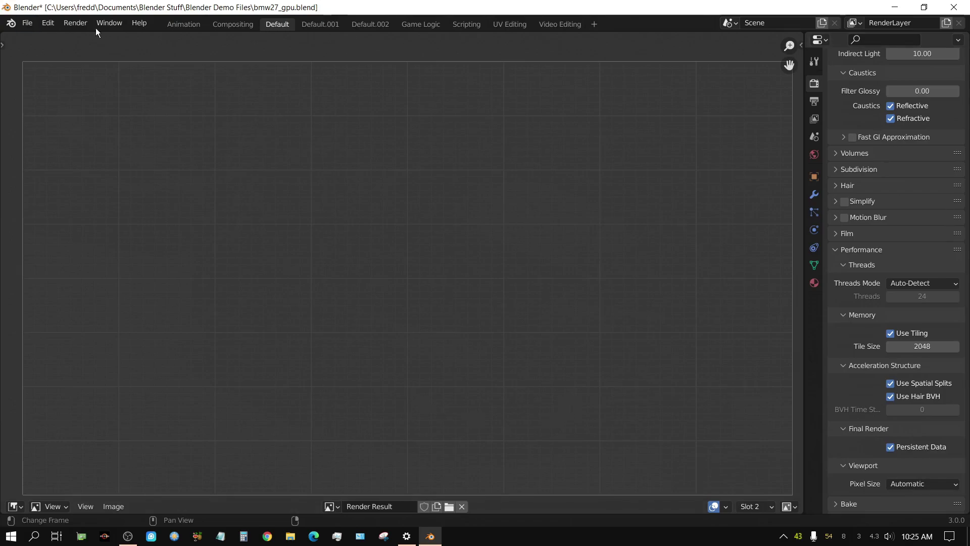
Render the BMW frame into Slot 2 and flip between Slot 1 and Slot 2 to compare times
{"action": "left_click", "coordinate": [69, 22]}
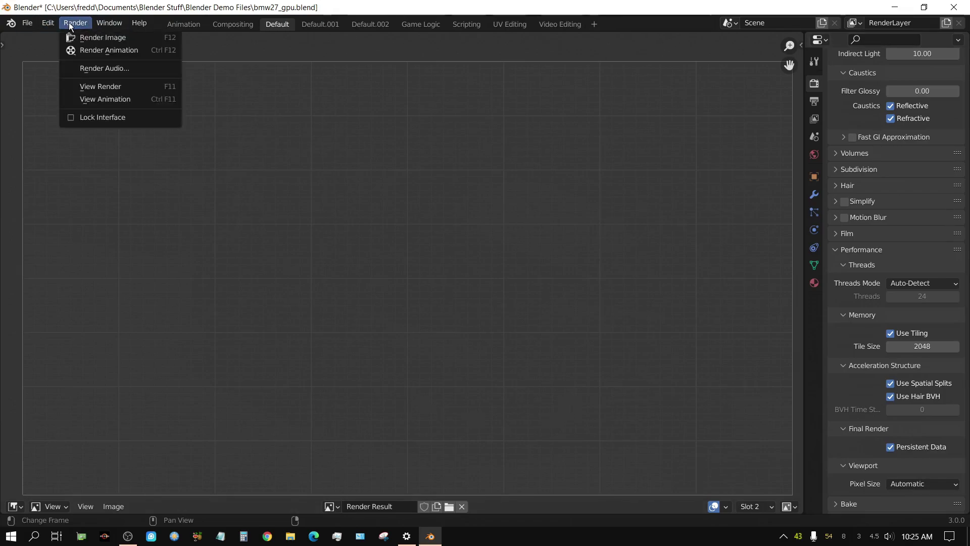
{"action": "left_click", "coordinate": [93, 42]}
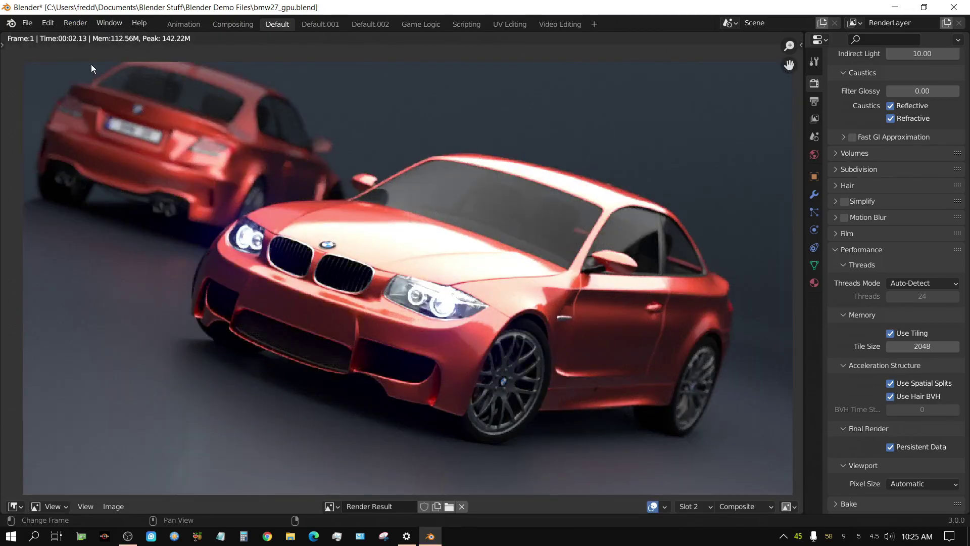
{"action": "left_click", "coordinate": [709, 506]}
{"action": "left_click", "coordinate": [699, 491]}
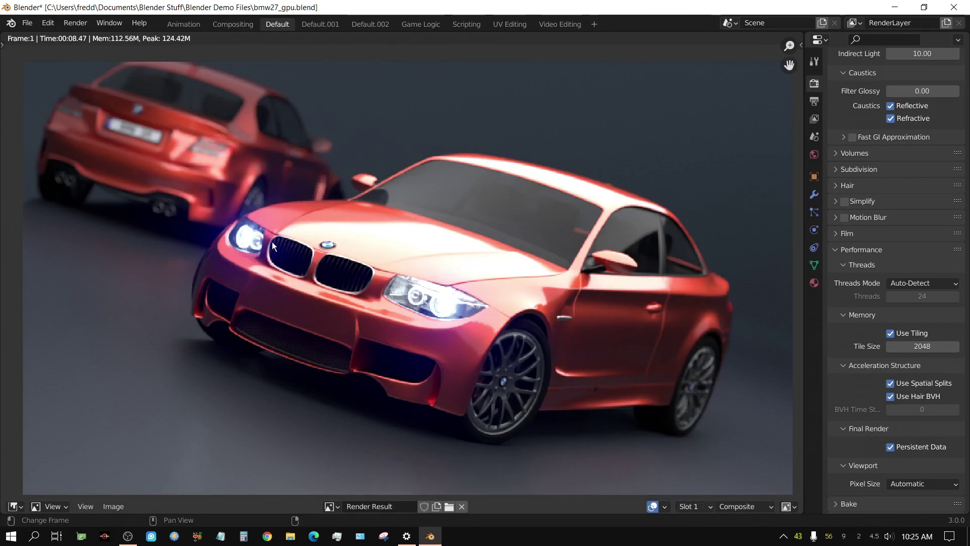
{"action": "left_click", "coordinate": [698, 507]}
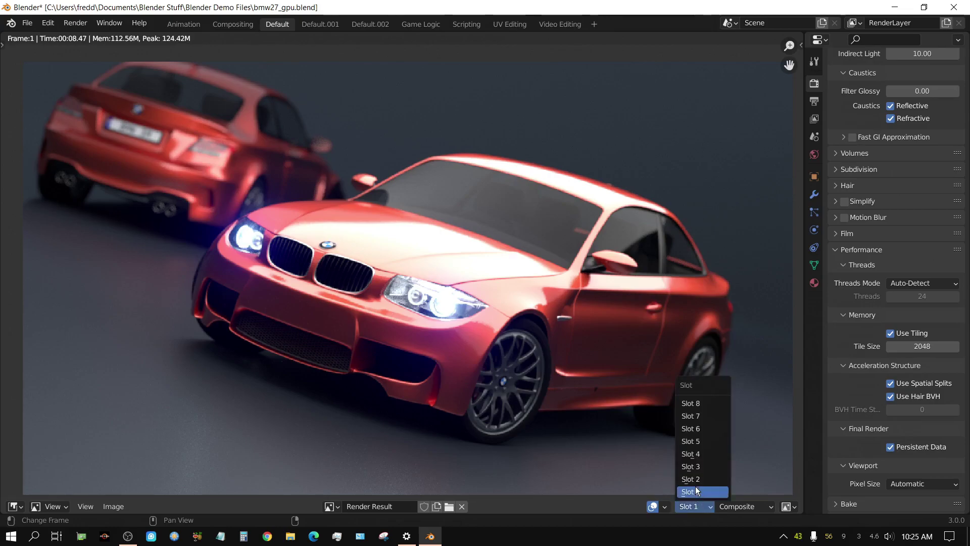
{"action": "left_click", "coordinate": [695, 479]}
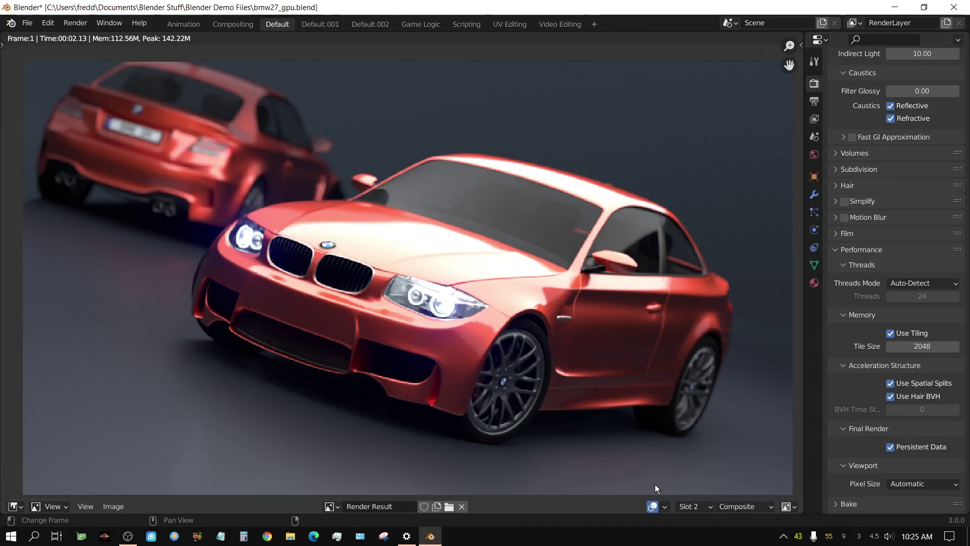
{"action": "left_click", "coordinate": [708, 506]}
{"action": "left_click", "coordinate": [697, 492]}
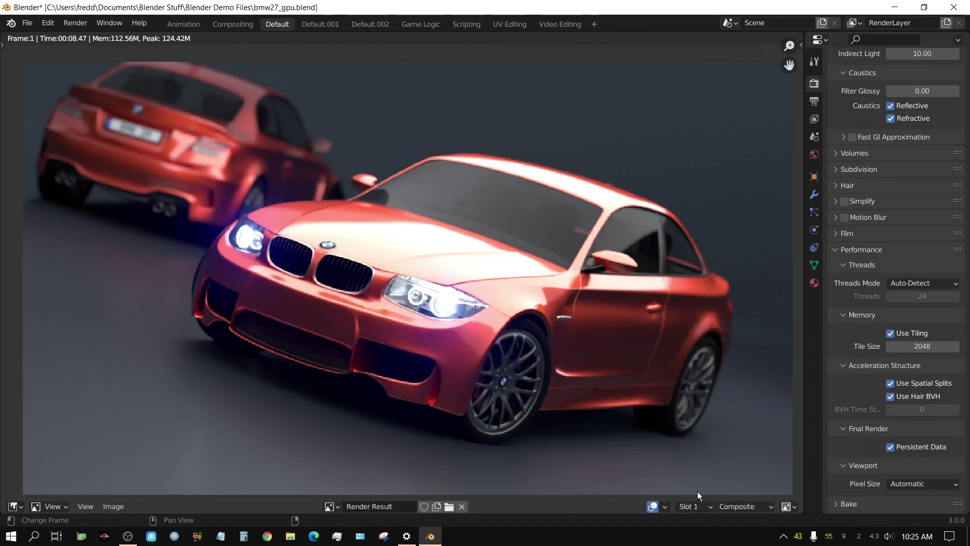
{"action": "left_click", "coordinate": [703, 508]}
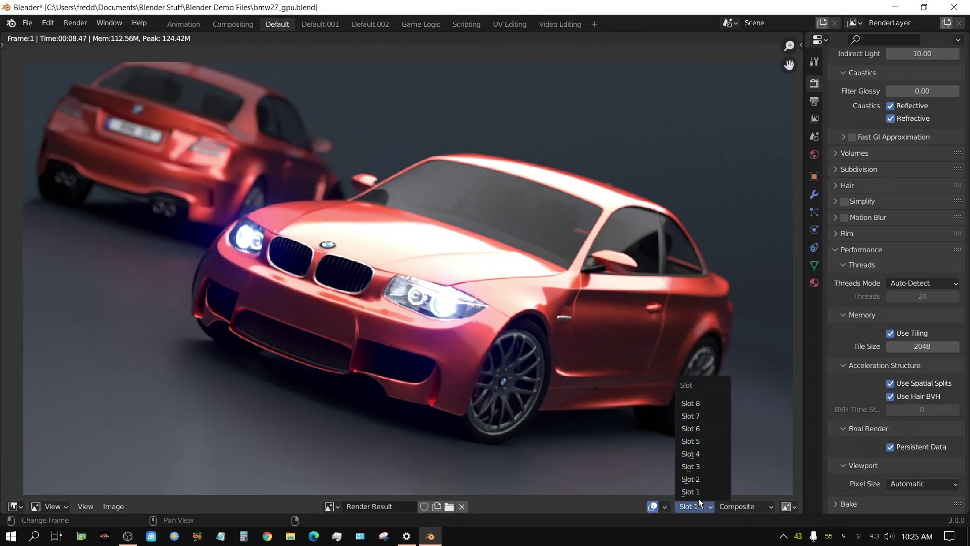
{"action": "left_click", "coordinate": [696, 479]}
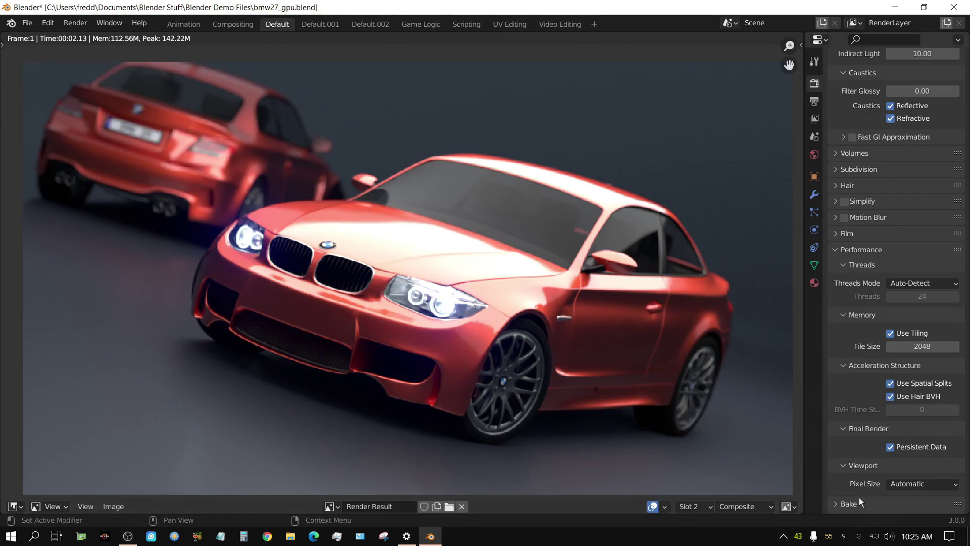
Re-render the BMW frame into Slot 2, now finishing in 00:01.23
{"action": "left_click", "coordinate": [78, 22]}
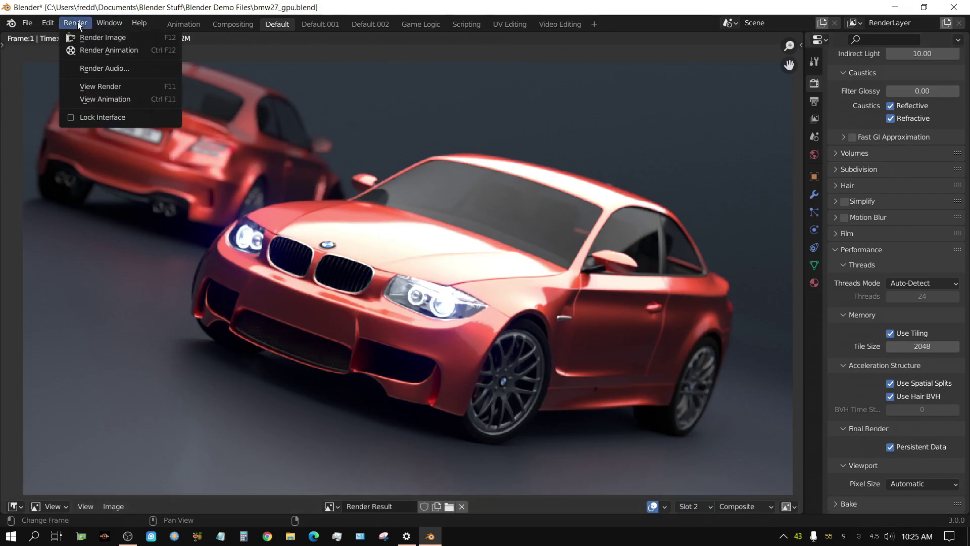
{"action": "left_click", "coordinate": [90, 37]}
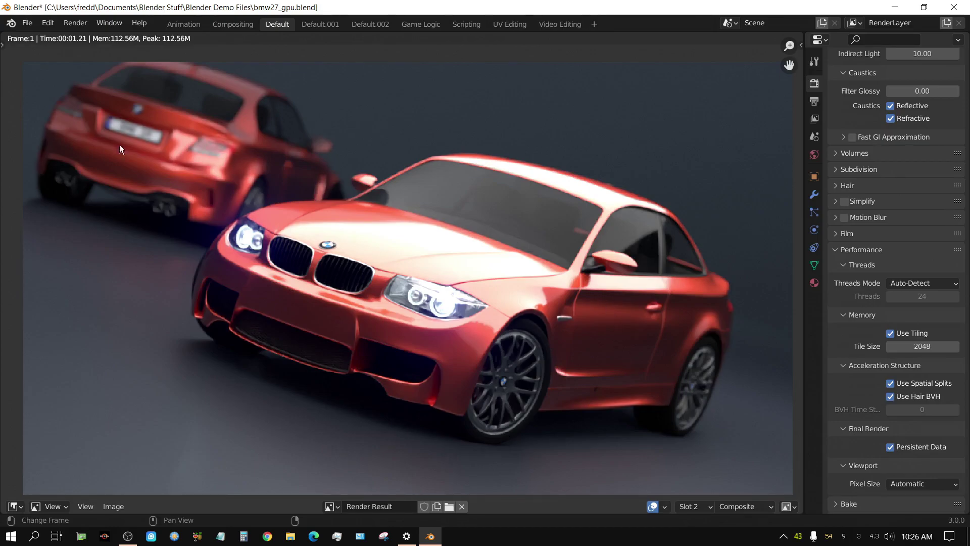
{"action": "left_click", "coordinate": [74, 21]}
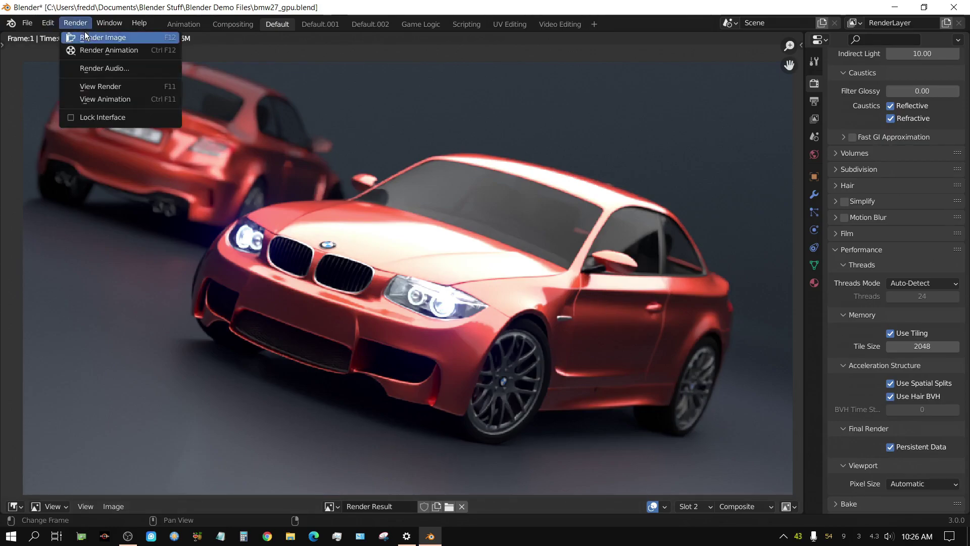
{"action": "left_click", "coordinate": [85, 37]}
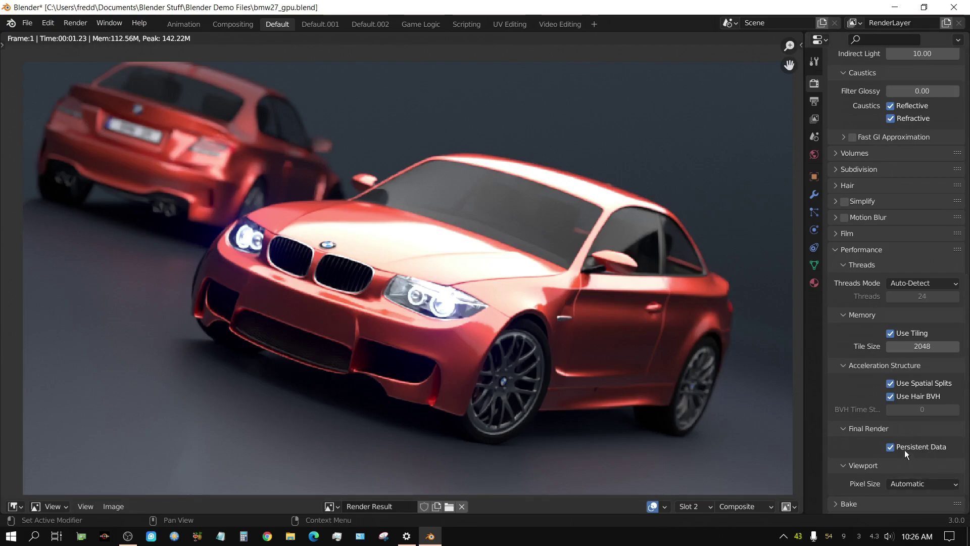
Set Direct Light clamping to 0
{"action": "scroll", "coordinate": [904, 450], "scroll_direction": "up", "scroll_amount": 8}
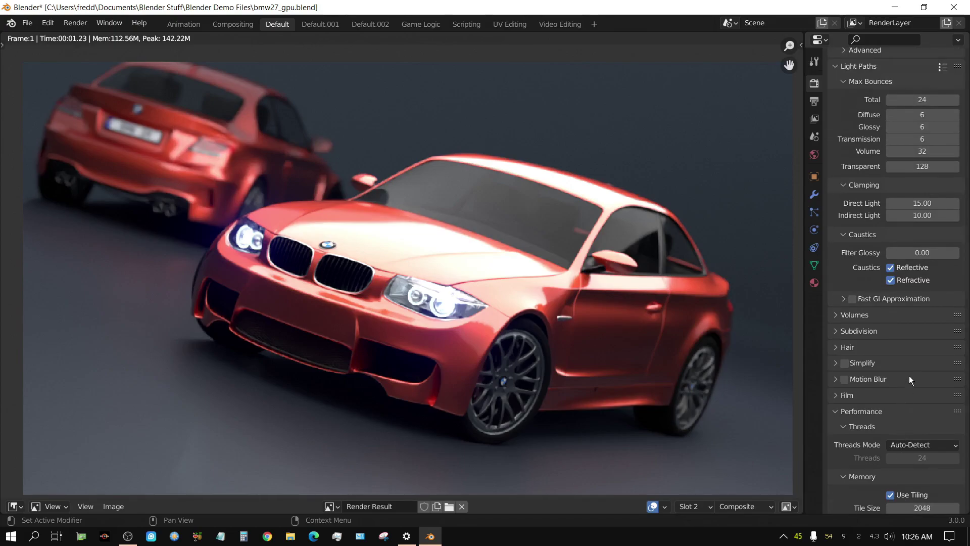
{"action": "scroll", "coordinate": [912, 366], "scroll_direction": "up", "scroll_amount": 3}
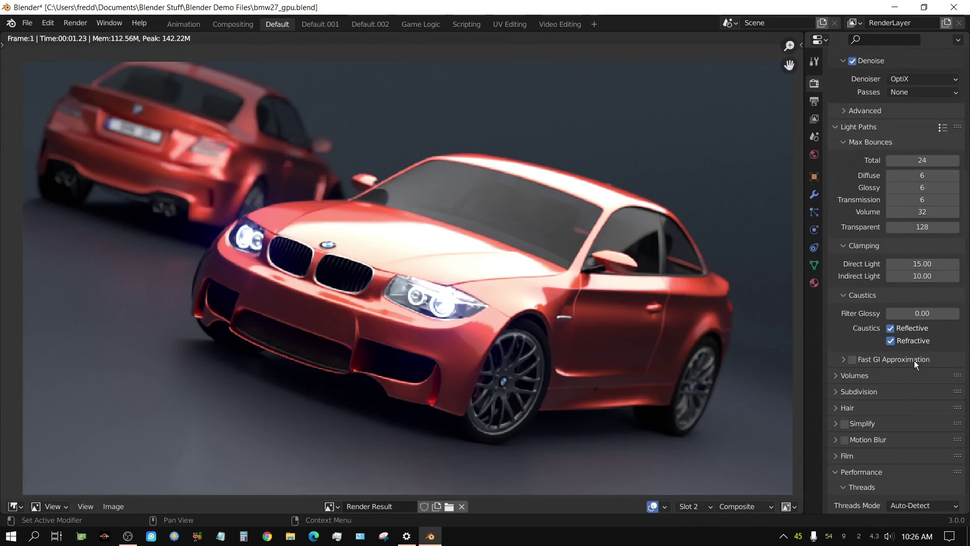
{"action": "left_click", "coordinate": [926, 264]}
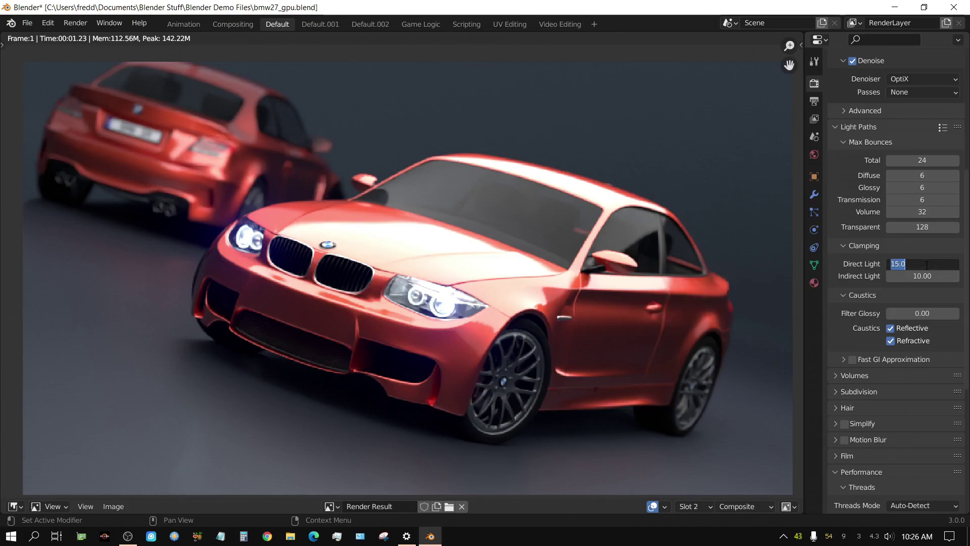
{"action": "type", "text": "0"}
{"action": "key", "text": "Return"}
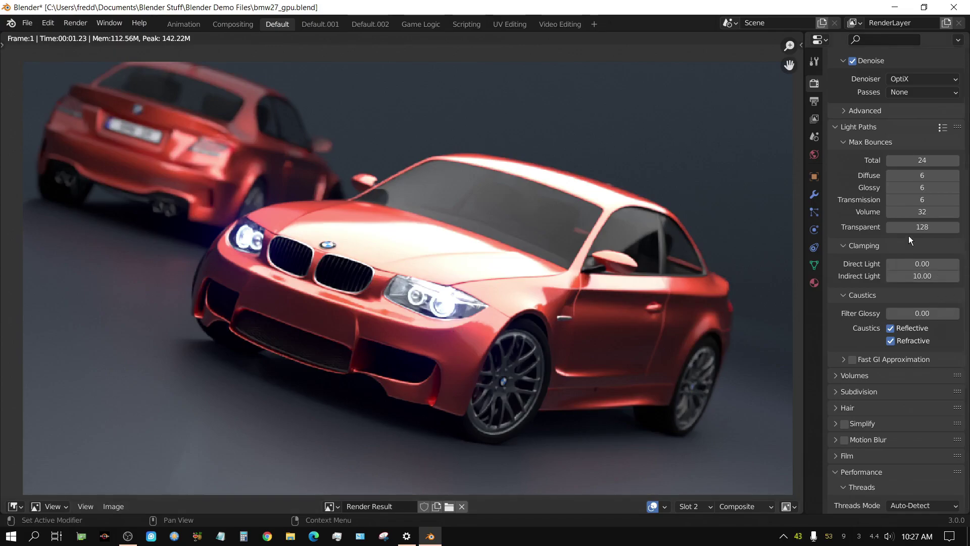
Render the frame into Slot 2 and compare it against the Slot 1 stock render
{"action": "left_click", "coordinate": [75, 23]}
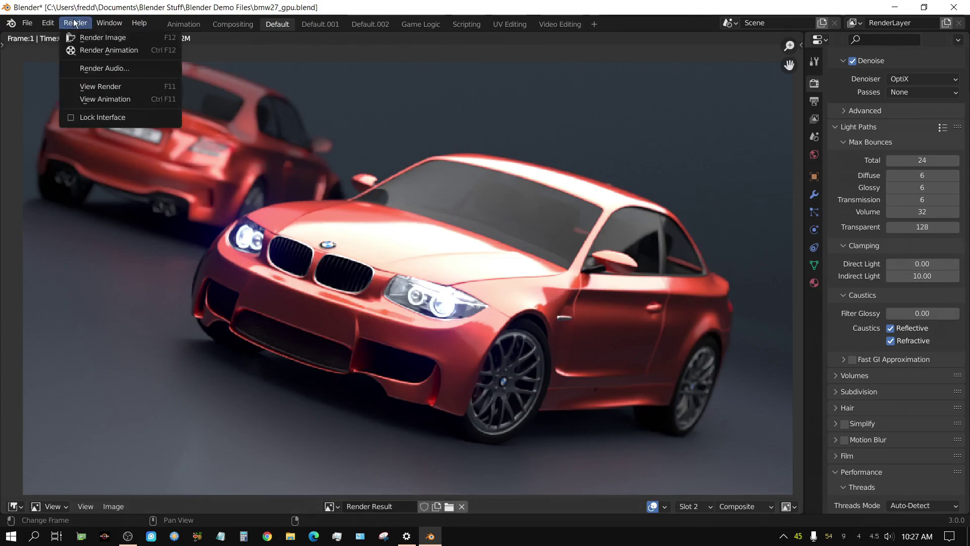
{"action": "left_click", "coordinate": [84, 38]}
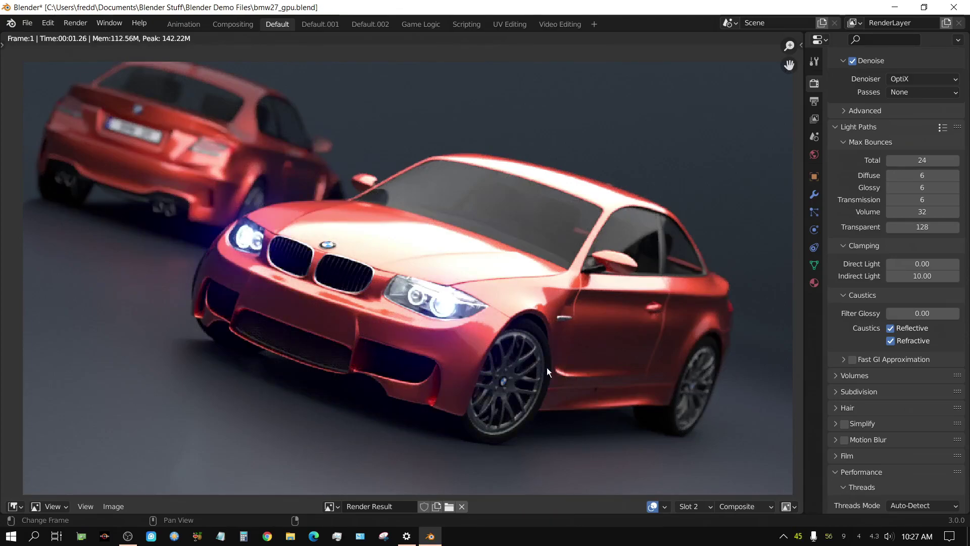
{"action": "left_click", "coordinate": [706, 508]}
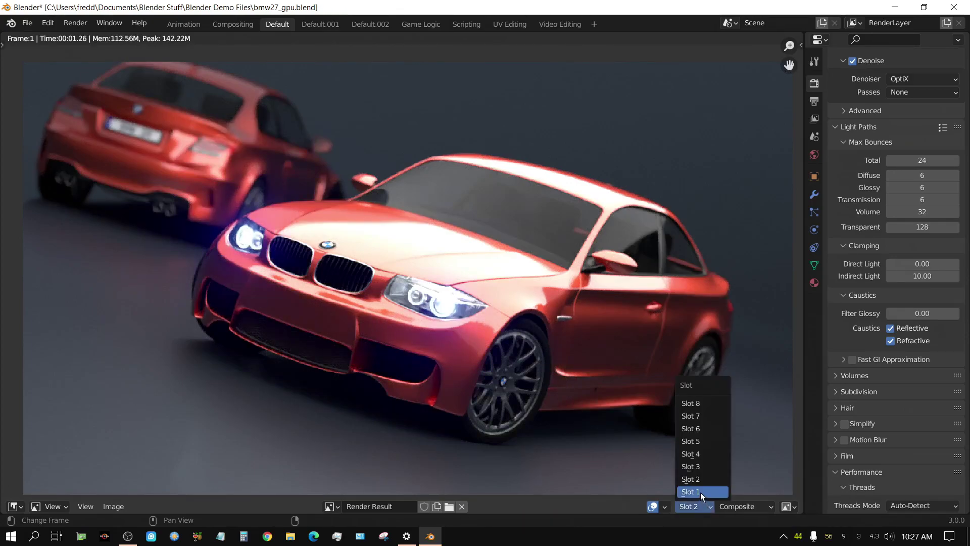
{"action": "left_click", "coordinate": [700, 492]}
{"action": "left_click", "coordinate": [701, 505]}
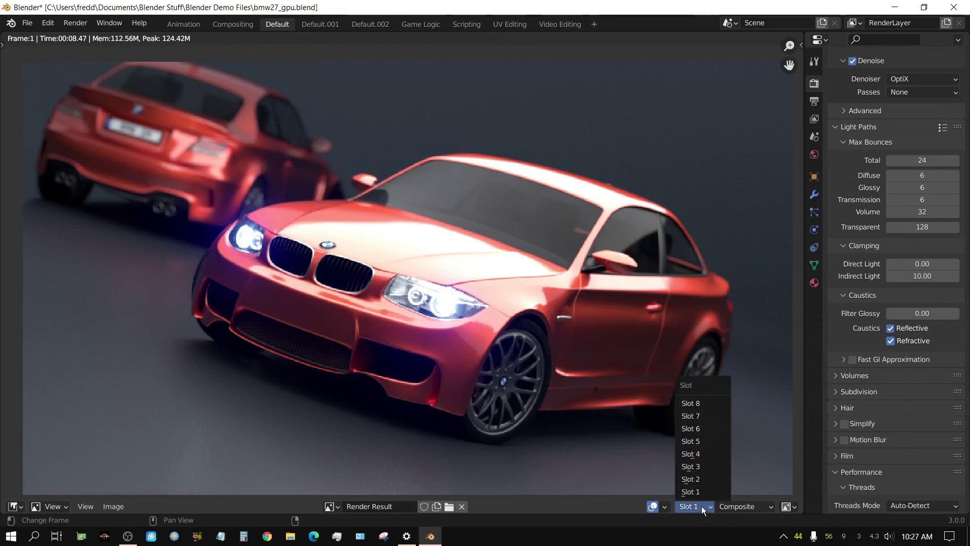
{"action": "left_click", "coordinate": [699, 479]}
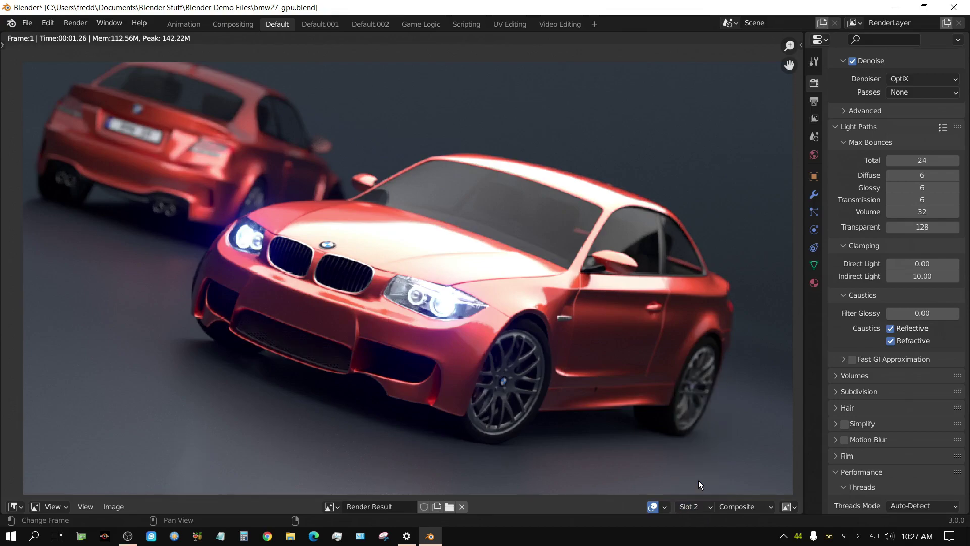
Set Direct Light clamping to 15 and Indirect Light clamping to 0
{"action": "double_click", "coordinate": [929, 263]}
{"action": "type", "text": "15"}
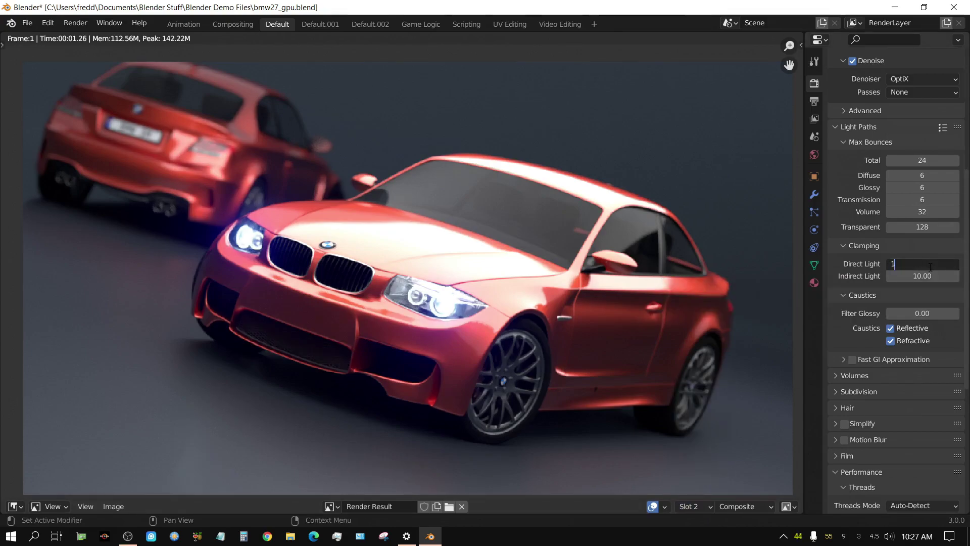
{"action": "key", "text": "Return"}
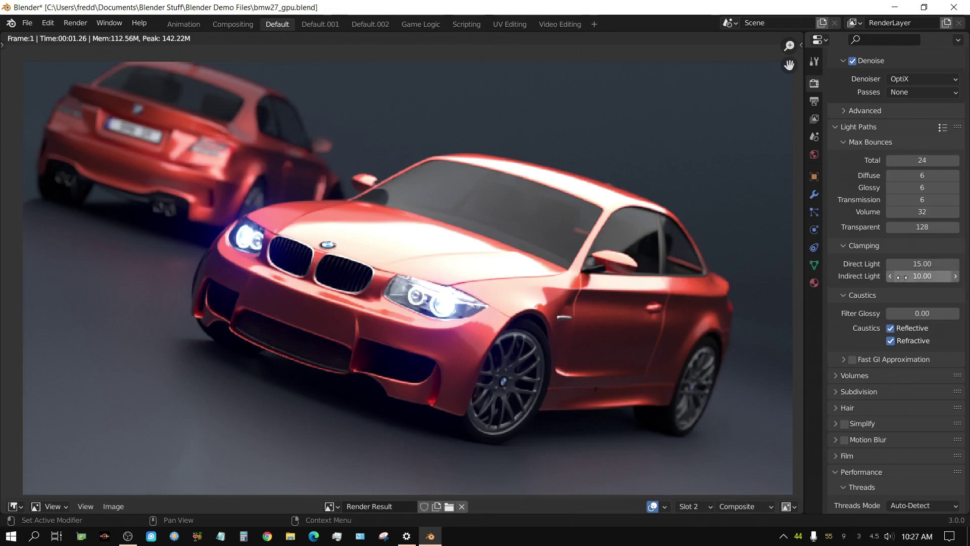
{"action": "double_click", "coordinate": [910, 277]}
{"action": "type", "text": "0"}
{"action": "key", "text": "Return"}
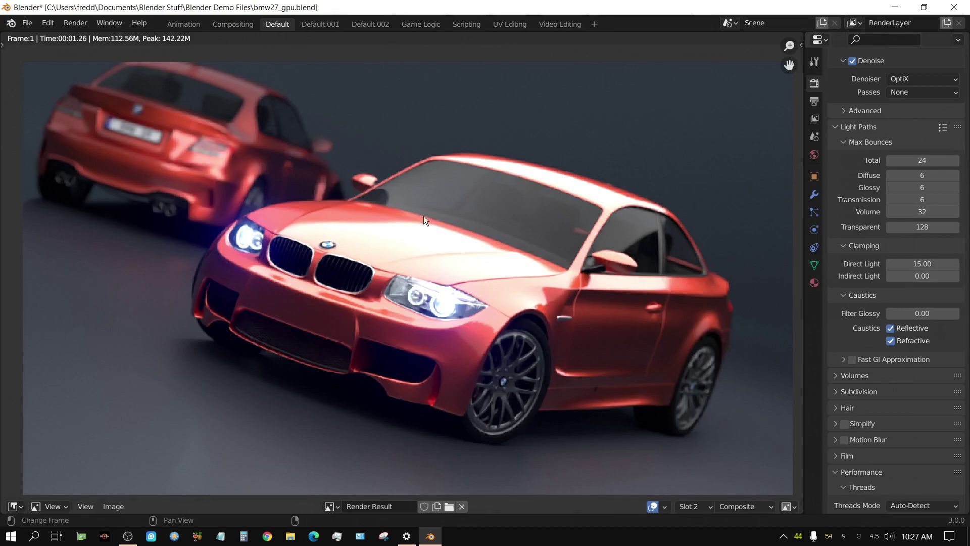
Render a test frame, then set Direct Light clamping back to 0
{"action": "left_click", "coordinate": [75, 23]}
{"action": "left_click", "coordinate": [87, 37]}
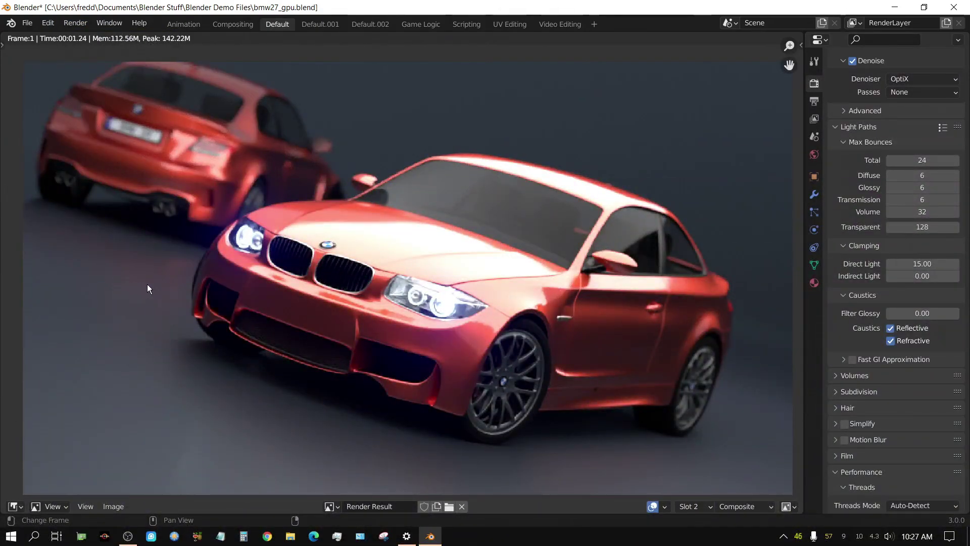
{"action": "left_click", "coordinate": [933, 264]}
{"action": "type", "text": "0"}
{"action": "key", "text": "Return"}
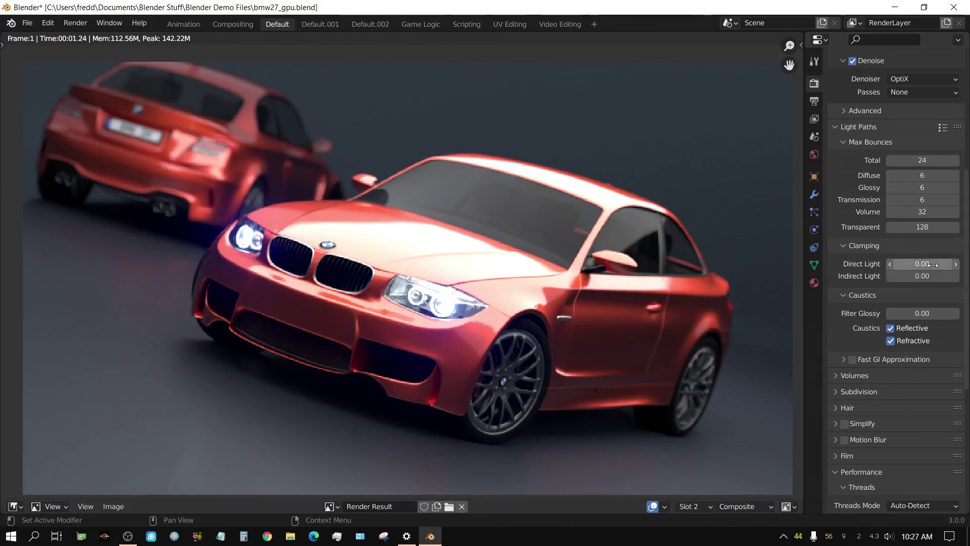
Render with all clamping off, then flip between Slot 1 and Slot 2, ending on Slot 1
{"action": "left_click", "coordinate": [74, 24]}
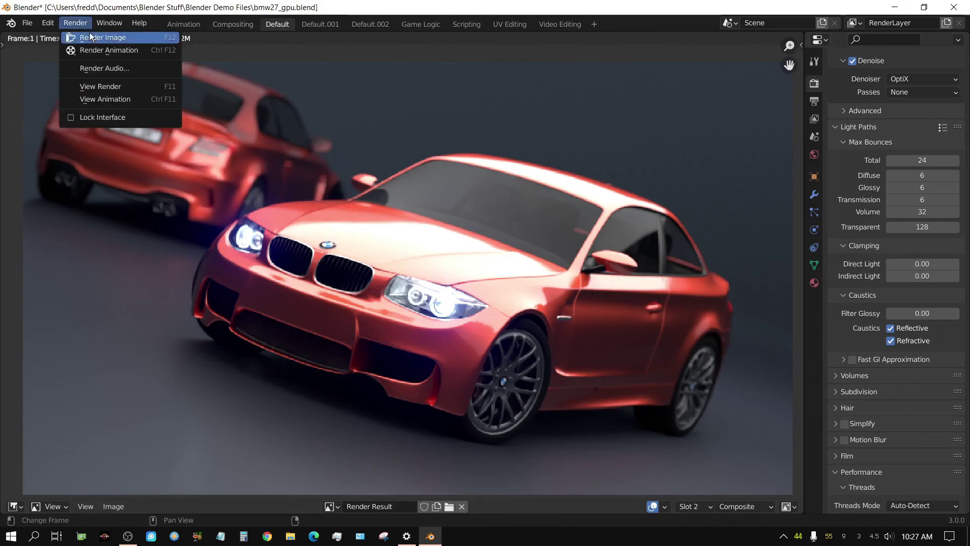
{"action": "left_click", "coordinate": [91, 37]}
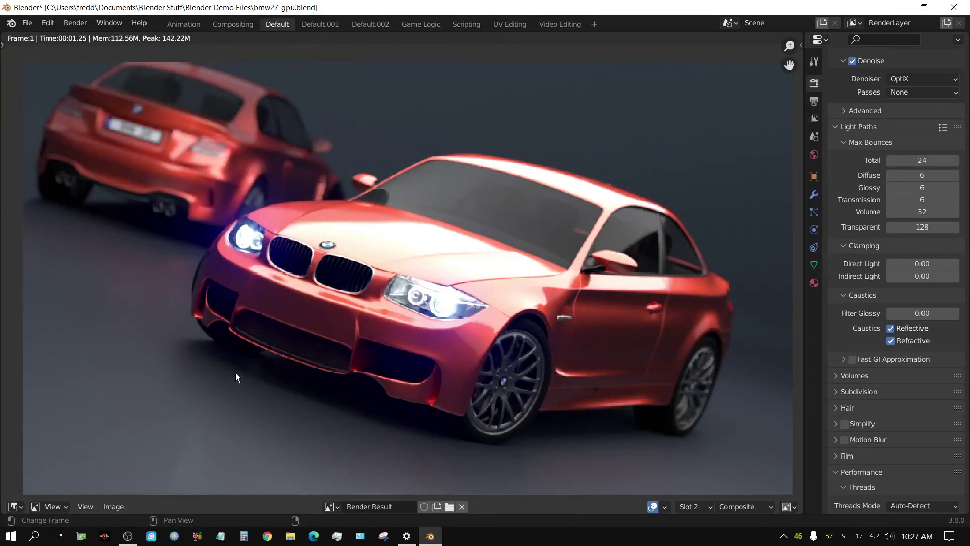
{"action": "left_click", "coordinate": [694, 507]}
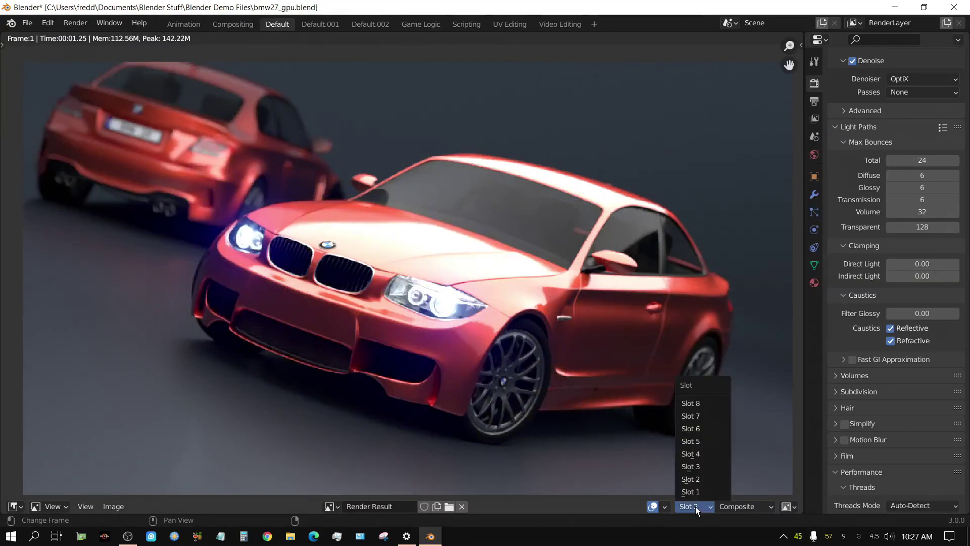
{"action": "left_click", "coordinate": [702, 492]}
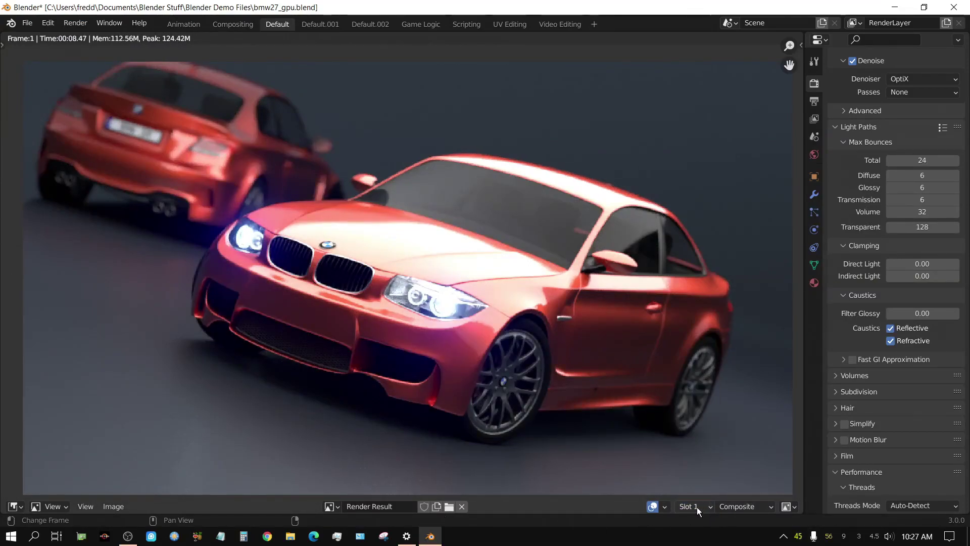
{"action": "left_click", "coordinate": [698, 507]}
{"action": "left_click", "coordinate": [701, 480]}
{"action": "left_click", "coordinate": [701, 504]}
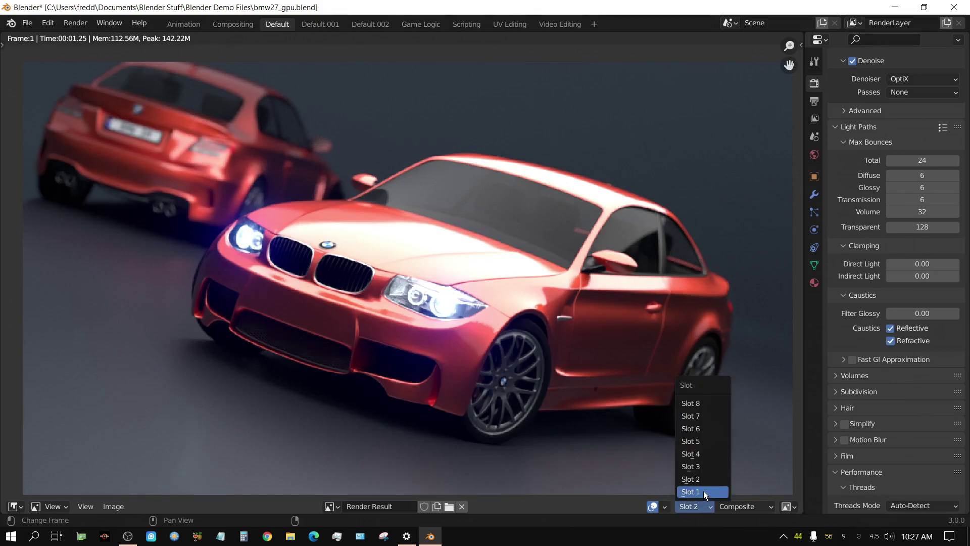
{"action": "left_click", "coordinate": [703, 490]}
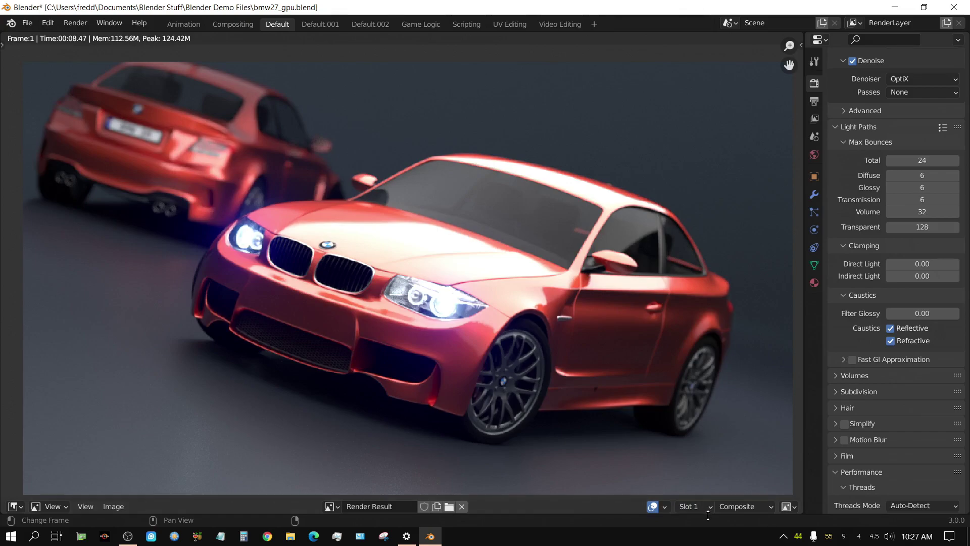
{"action": "left_click", "coordinate": [705, 504]}
Render the BMW frame into Slot 1 with both clamping values at 0
{"action": "left_click", "coordinate": [71, 22]}
{"action": "left_click", "coordinate": [86, 37]}
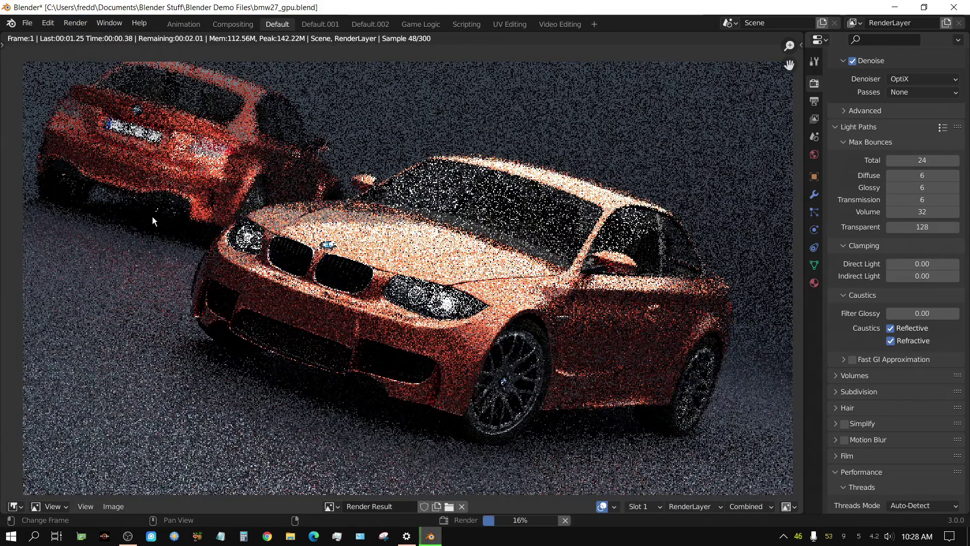